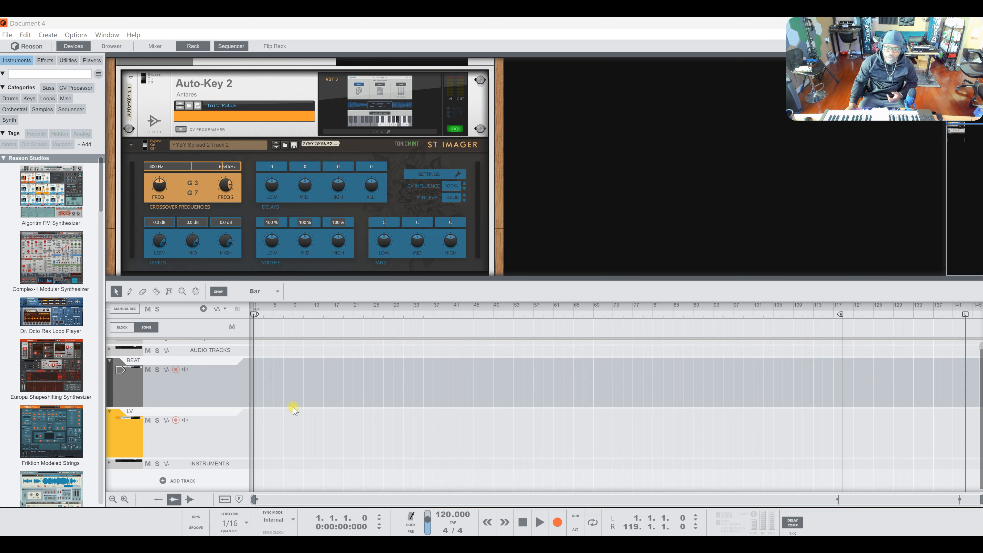
Step: Show the sequencer by itself and rename the LV audio track as "bass mono"
drag(303, 278, 306, 477)
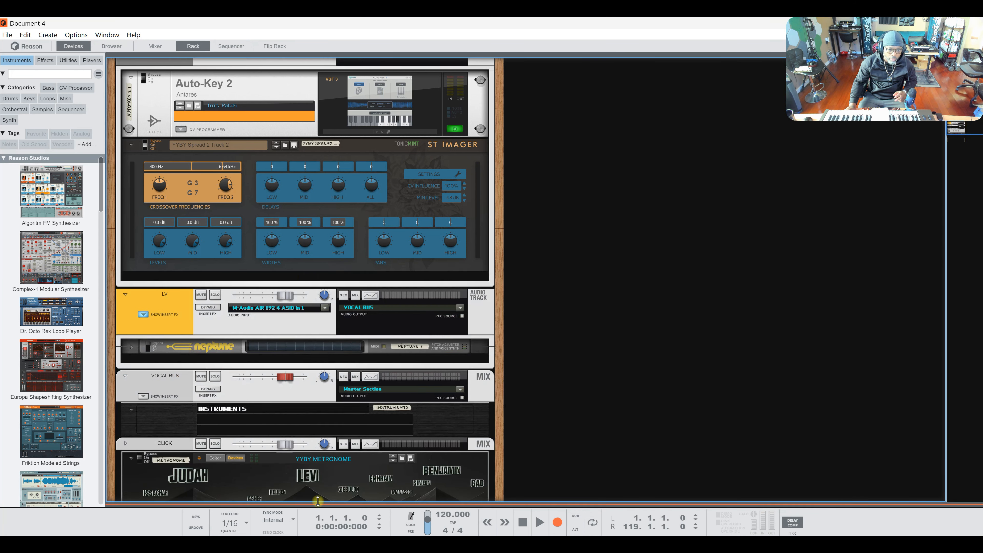
key(Tab)
key(F7)
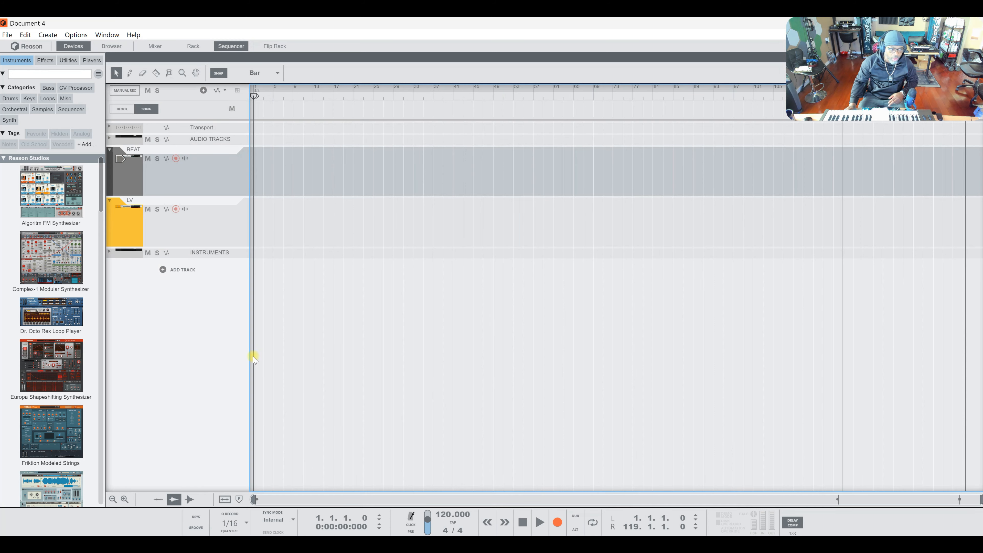
double_click(142, 201)
text(bass mono)
key(Return)
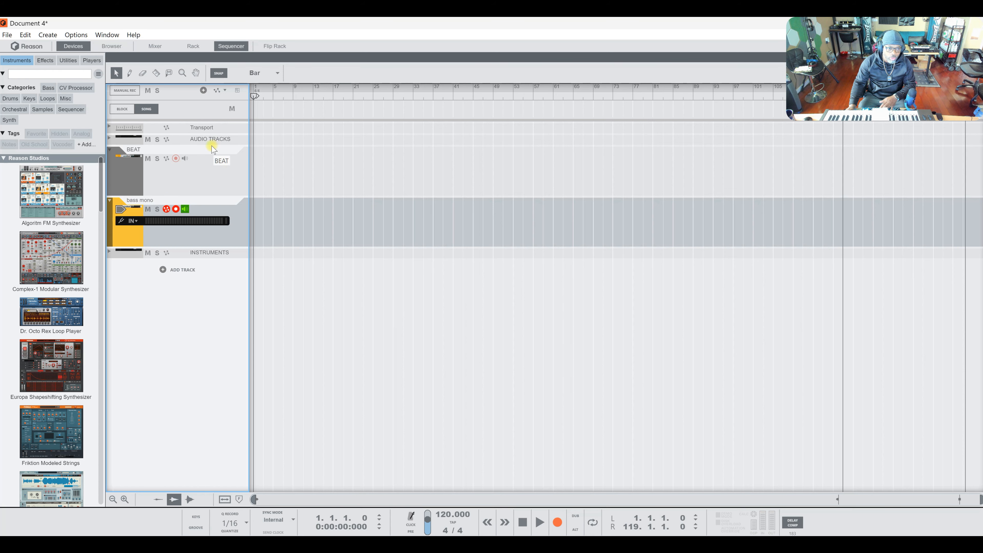
Step: On the back of the rack, unplug Neptune from the bass mono track's inserts and cable its To Device L output to From Device L
key(F7)
key(F6)
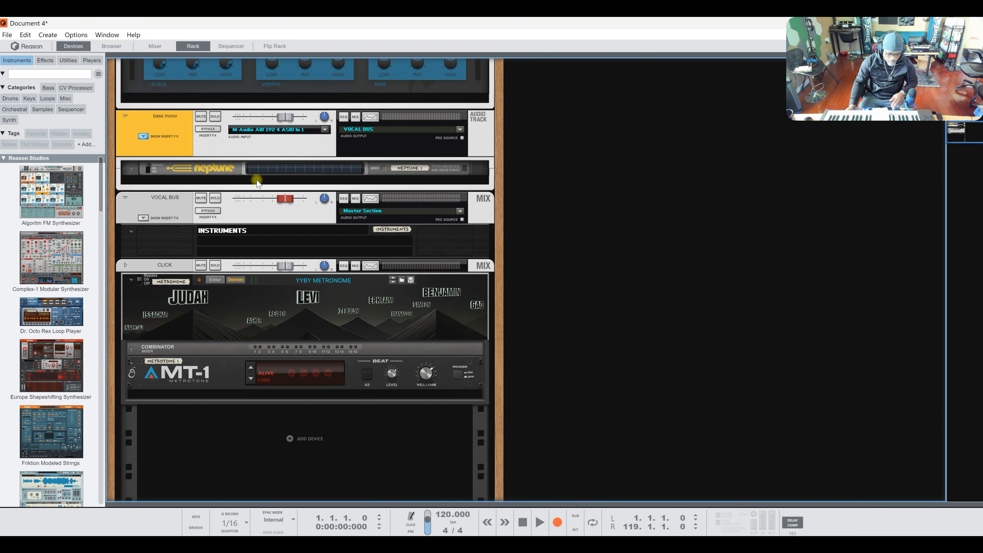
key(Tab)
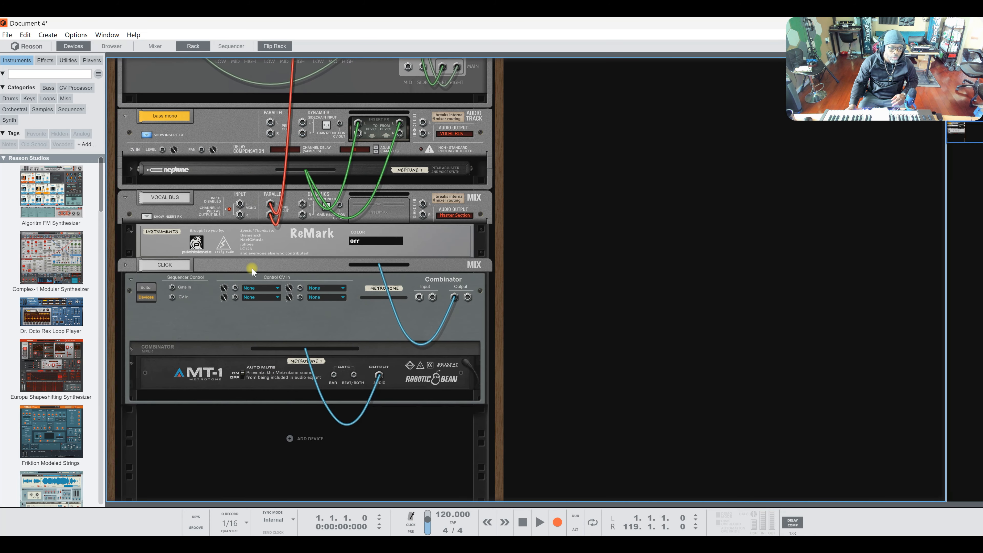
scroll(253, 271, up, 3)
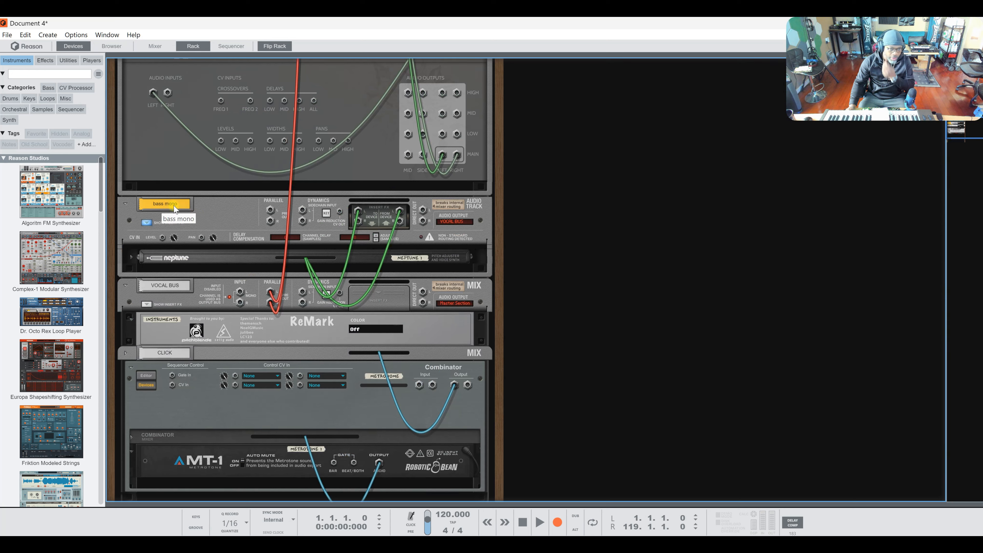
drag(358, 211, 362, 242)
drag(400, 211, 387, 251)
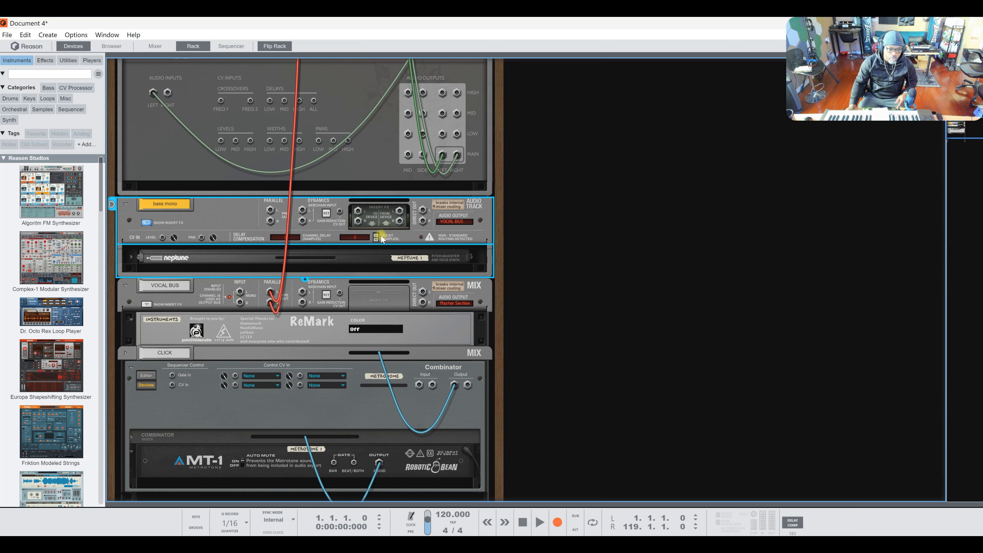
drag(358, 210, 399, 210)
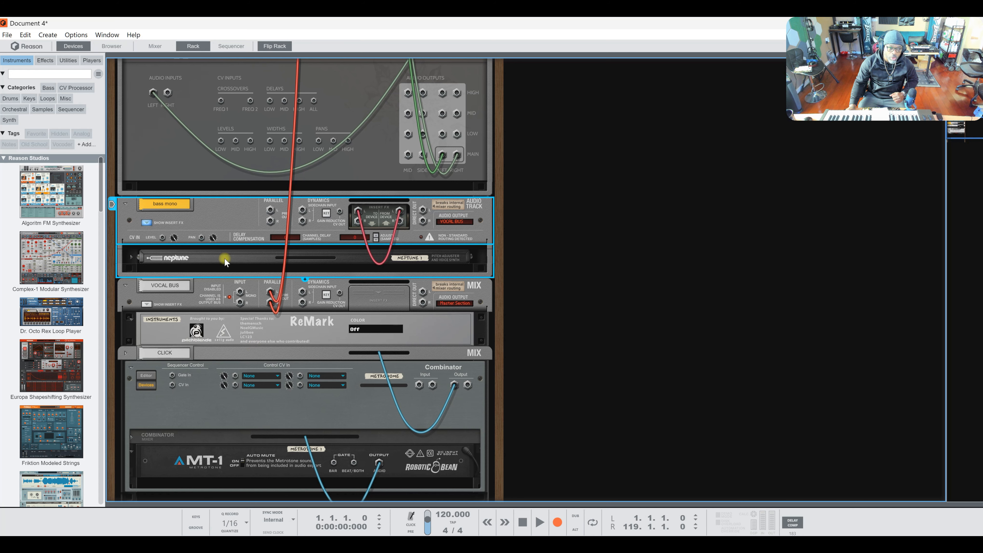
Step: Set up a mixer bounce of the bass mono channel over the loop range as a 44,100 Hz, 24-bit WAVE file, and cancel it
click(7, 35)
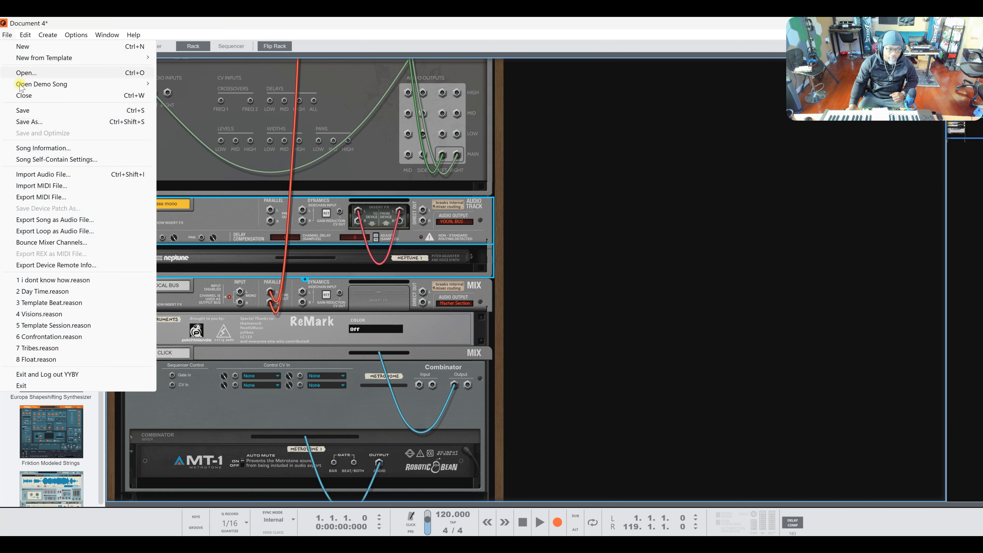
click(43, 242)
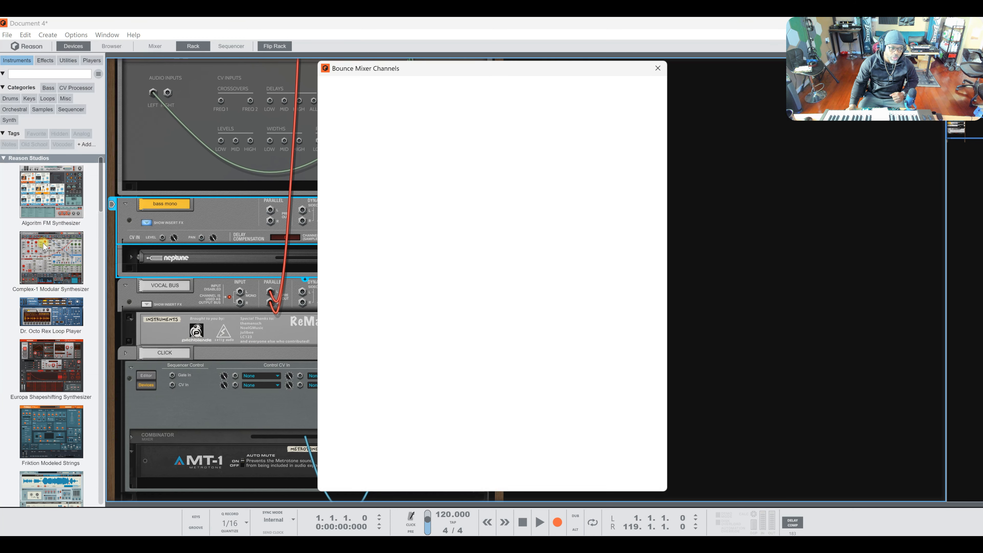
click(329, 148)
click(336, 363)
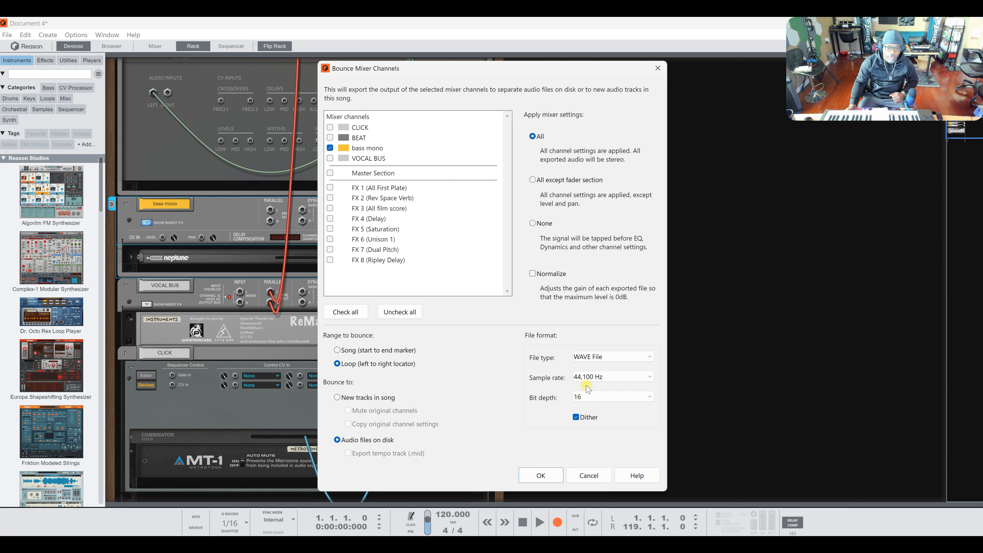
click(588, 376)
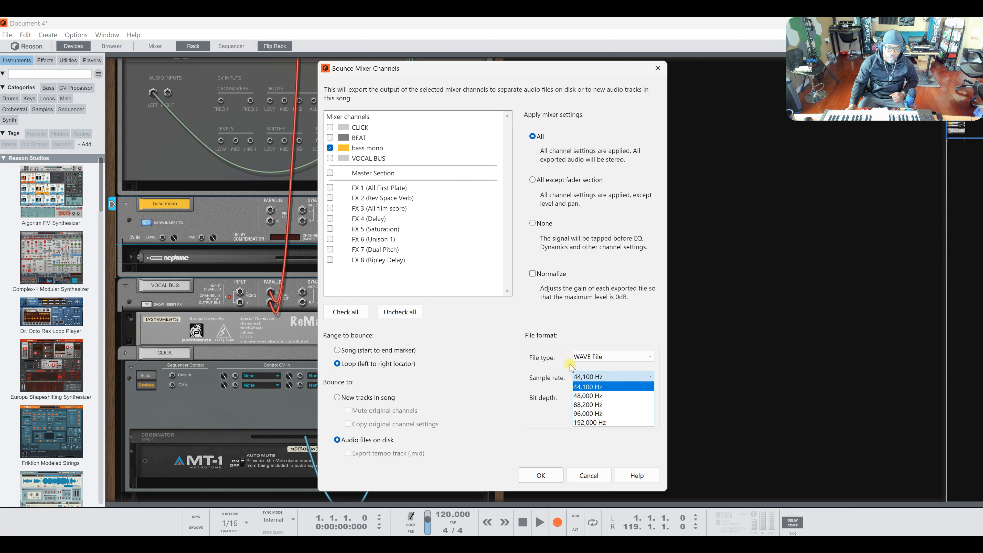
click(583, 387)
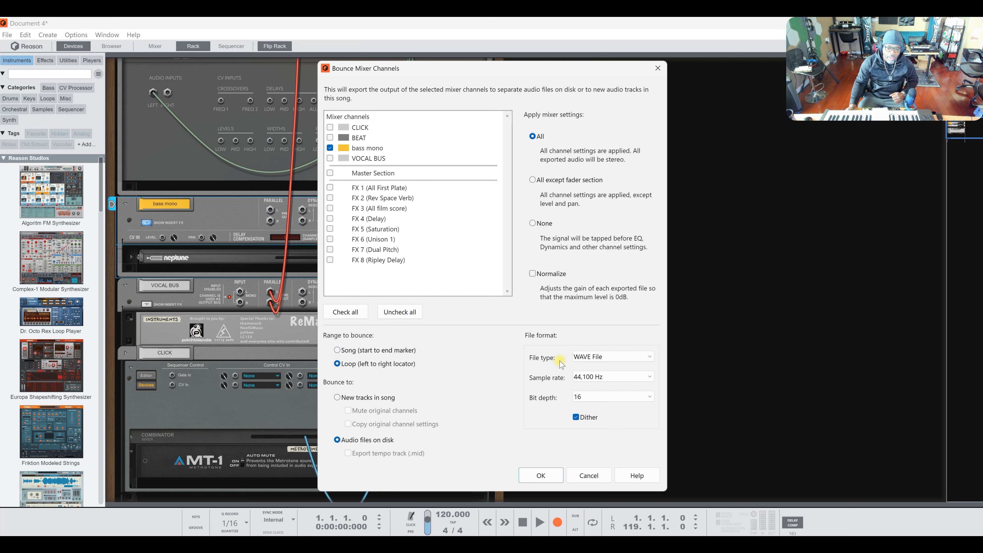
click(589, 396)
click(582, 415)
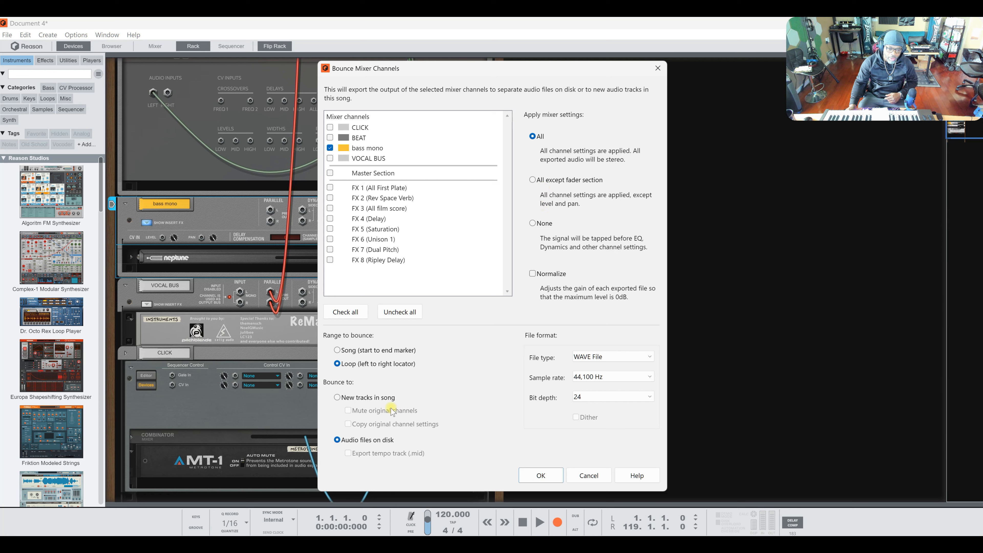
click(578, 477)
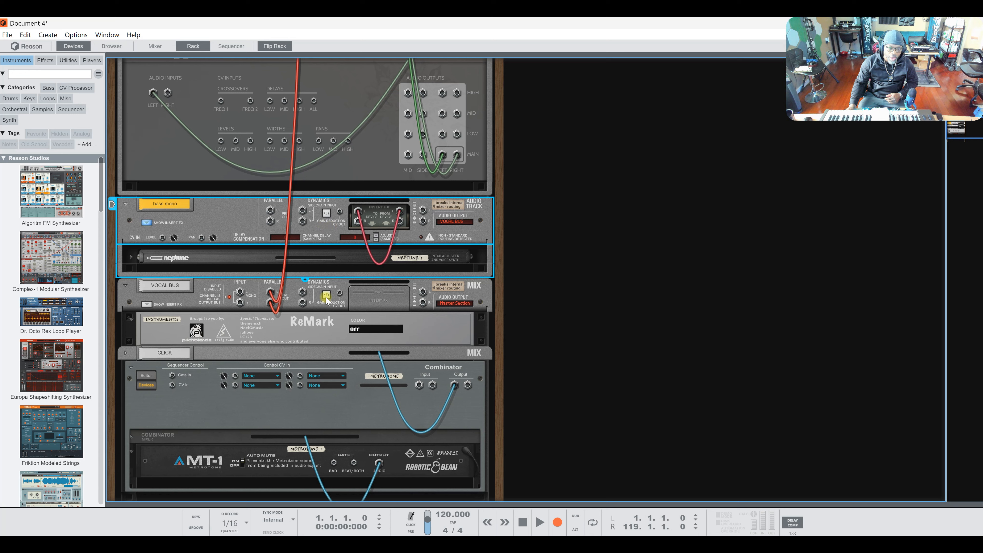
Step: Duplicate the bass mono devices and track, and remove the insert loop cables from both the original and the copy
right_click(229, 216)
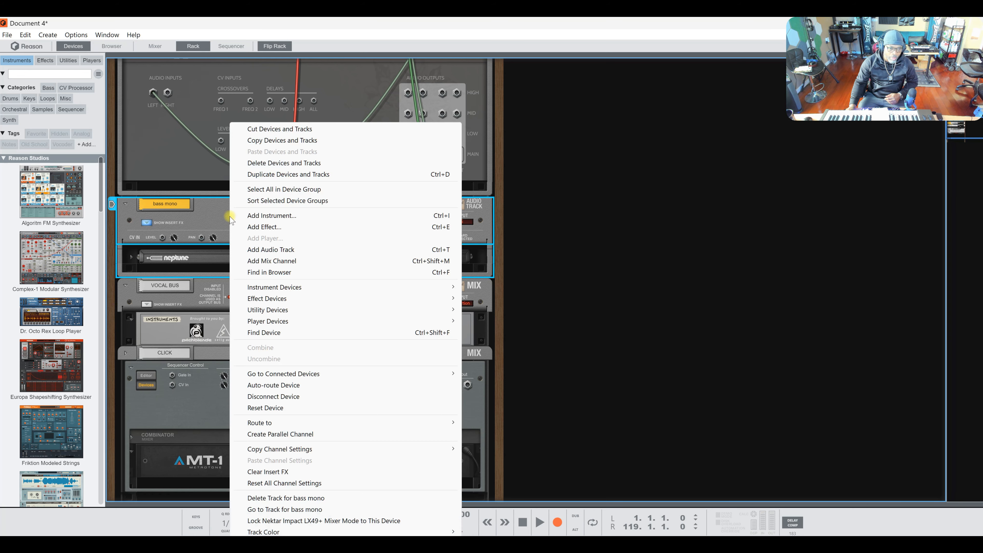
click(262, 175)
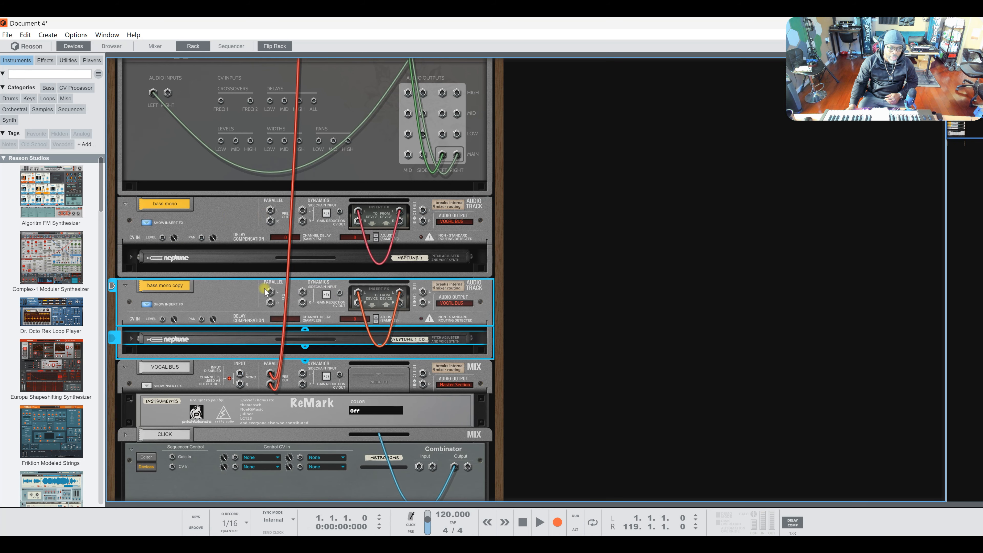
drag(356, 291, 423, 302)
drag(362, 211, 411, 247)
drag(423, 302, 433, 314)
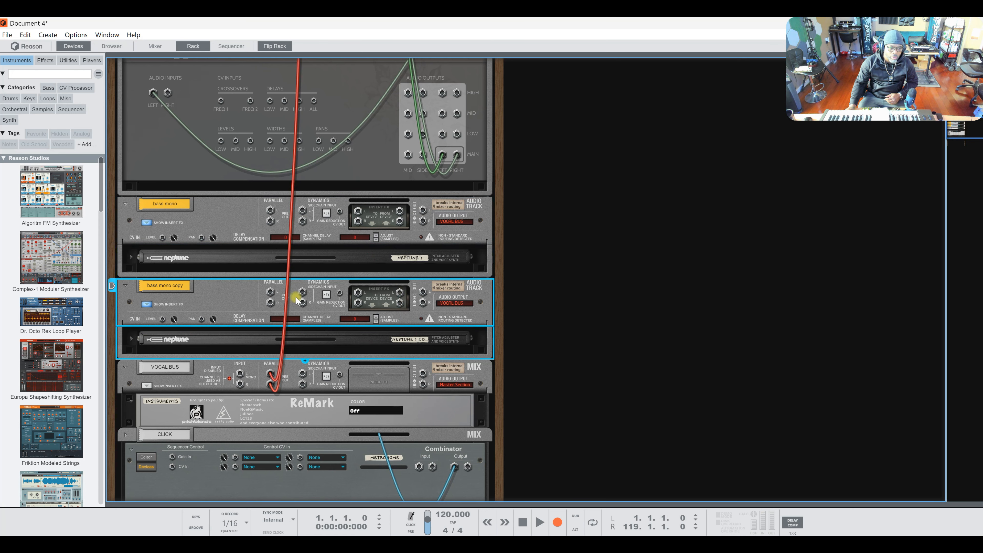
drag(274, 372, 270, 374)
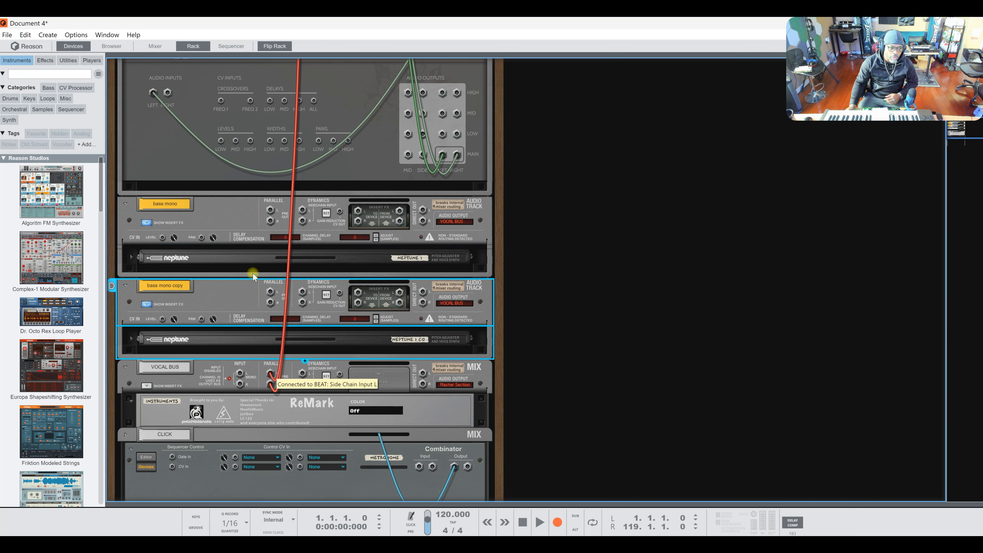
Step: Cable To Device L to From Device L in the insert sections of both the bass mono and bass mono copy tracks
click(226, 216)
click(236, 279)
click(234, 212)
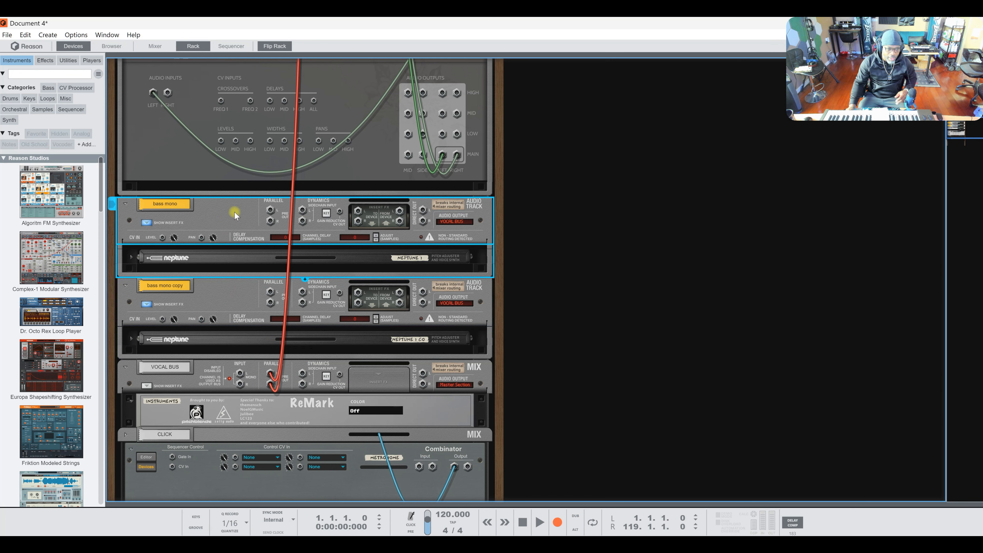
shift+click(223, 287)
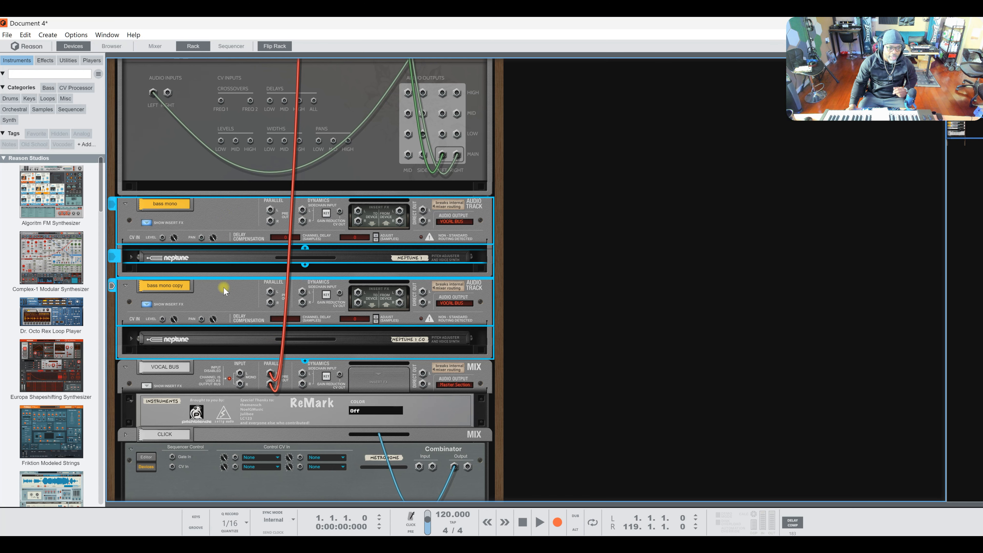
drag(357, 210, 402, 212)
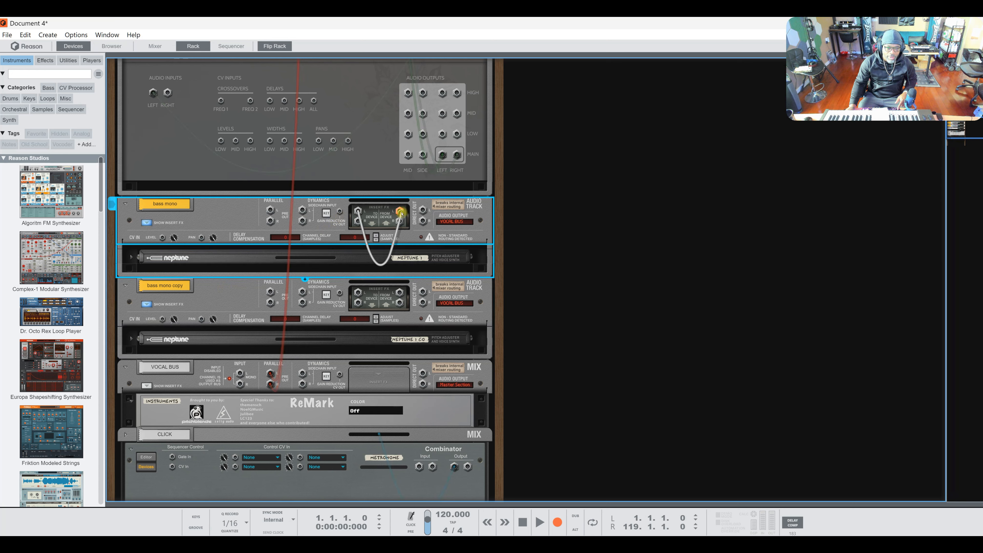
drag(400, 213, 401, 213)
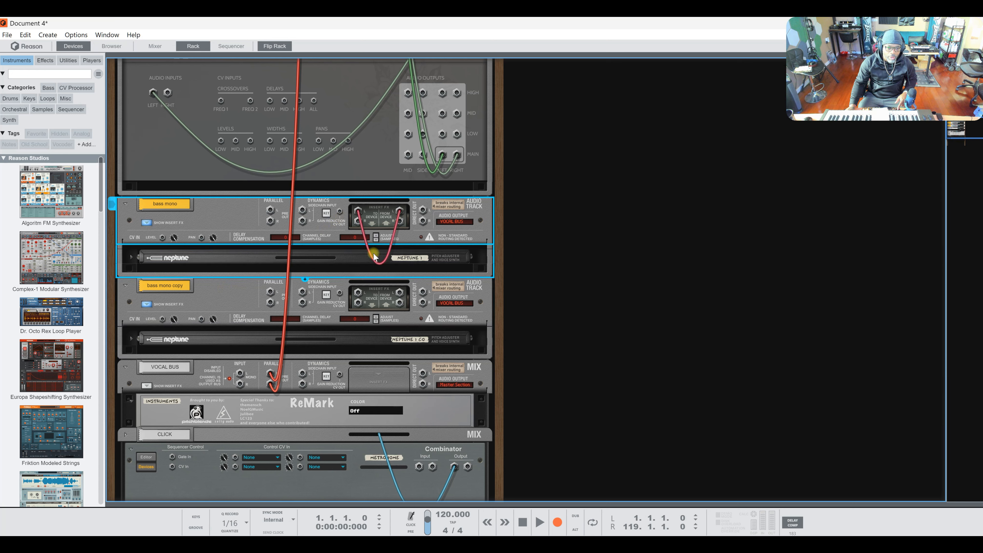
drag(359, 297, 399, 293)
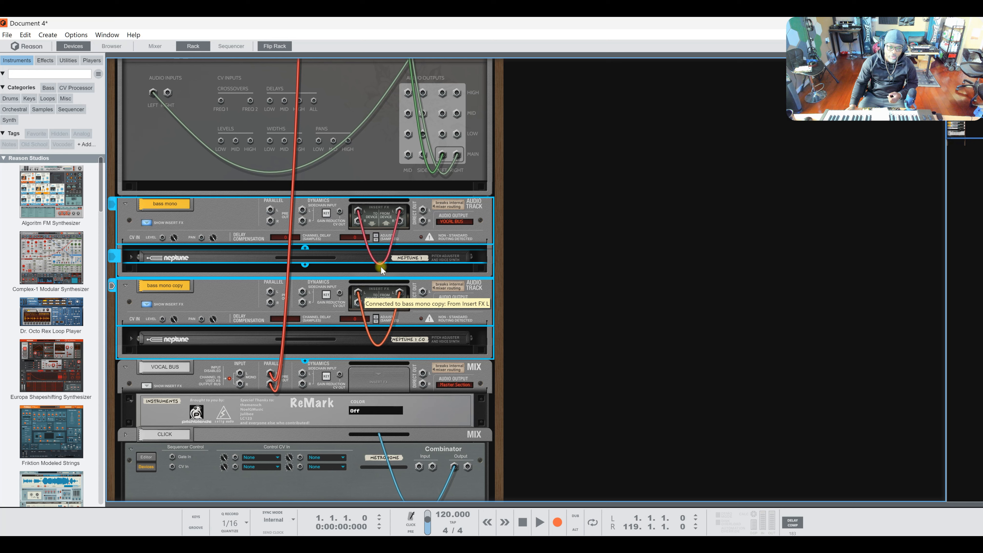
Step: Unplug the insert loop cables on both bass tracks and reconnect To Device L to From Device L on the original bass mono track only
drag(358, 211, 400, 212)
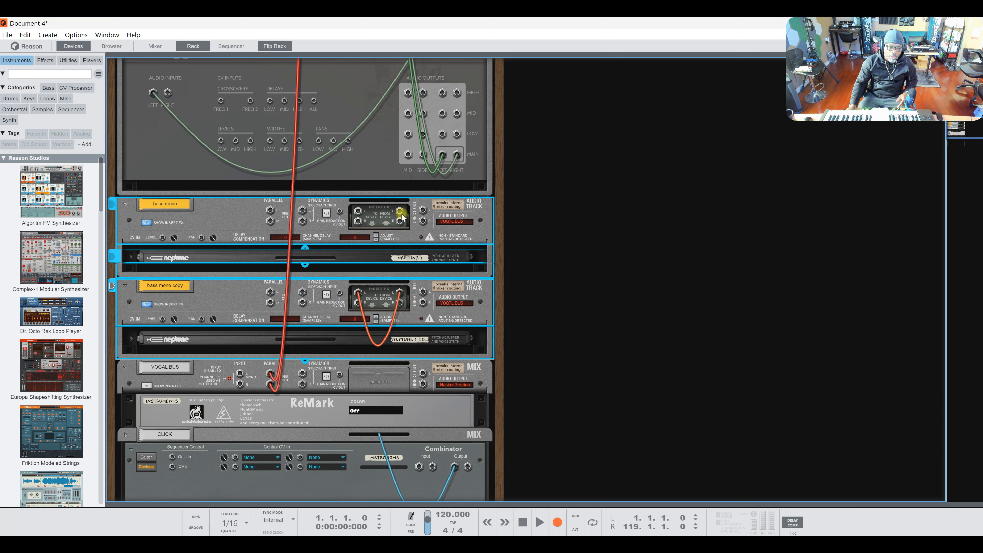
drag(359, 293, 399, 293)
drag(358, 212, 399, 212)
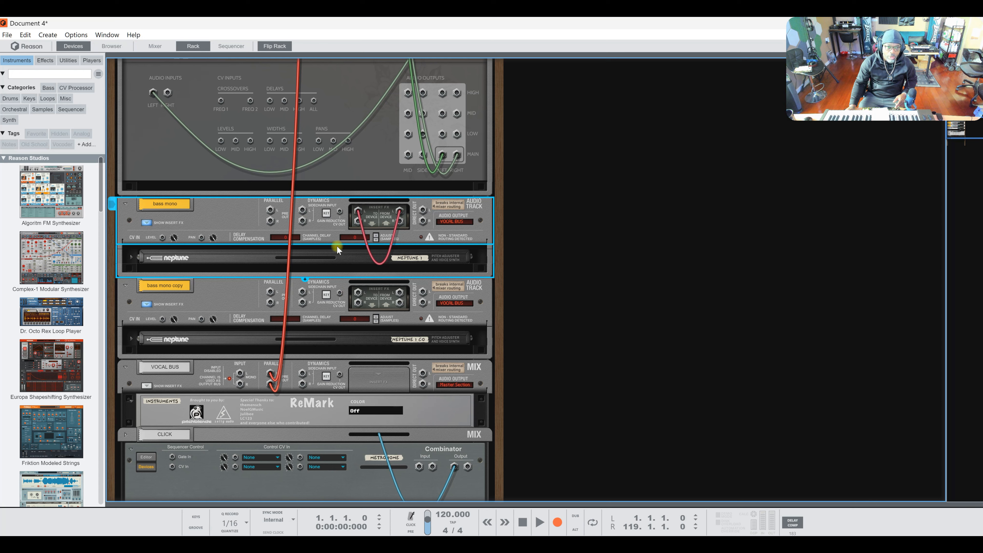
Step: Show the mixer by itself and add 17 new audio tracks
click(158, 48)
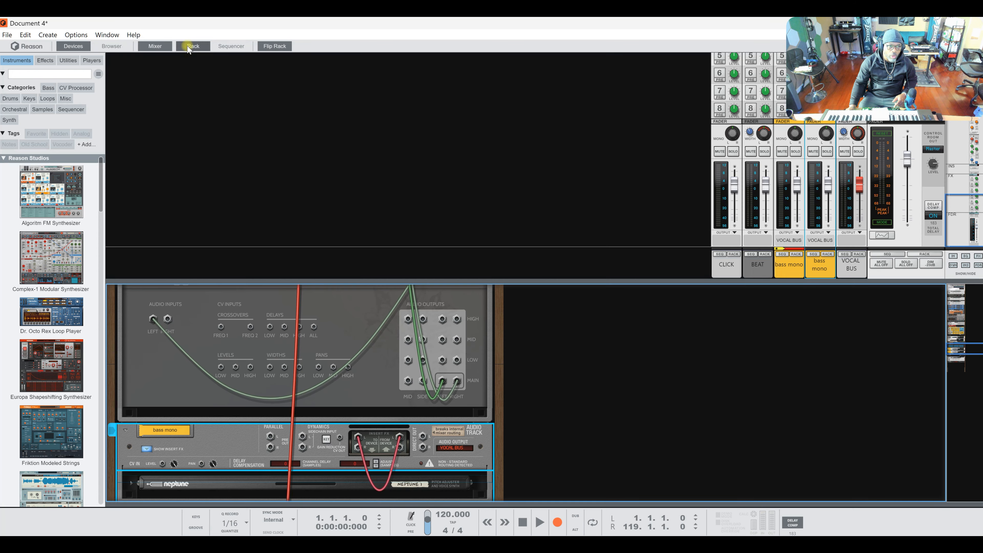
click(486, 239)
scroll(487, 240, up, 2)
key(ctrl+t)
key(ctrl+t)
key(ctrl+t)
key(ctrl+t)
key(ctrl+t)
key(ctrl+t)
key(ctrl+t)
key(ctrl+t)
key(ctrl+t)
key(ctrl+t)
key(ctrl+t)
key(ctrl+t)
key(ctrl+t)
key(ctrl+t)
key(ctrl+t)
key(ctrl+t)
key(ctrl+t)
Step: Select the mixer channels from bass mono through Audio Track 5 and toggle their mute and solo states on and off as a group
scroll(487, 239, down, 2)
click(257, 484)
shift+click(478, 481)
click(281, 370)
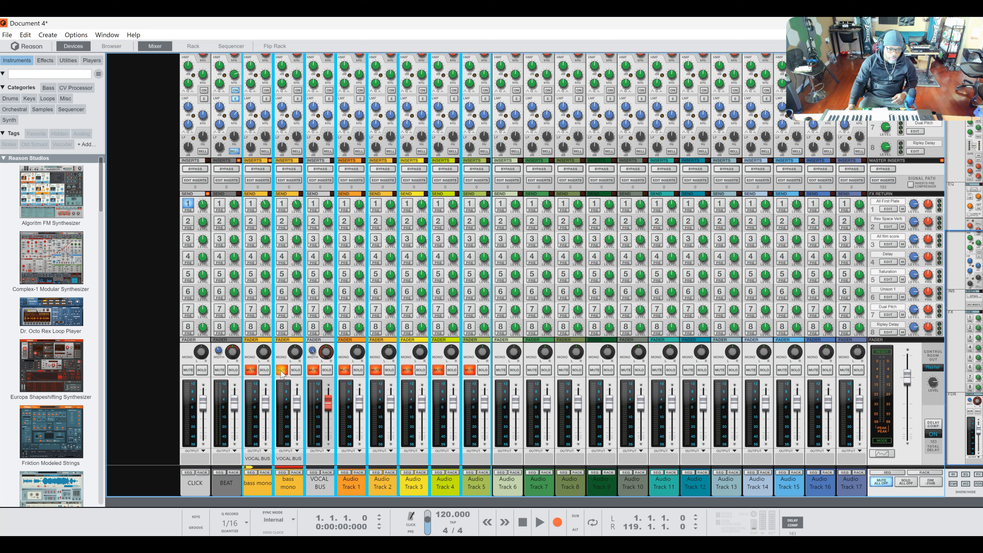
click(281, 370)
click(326, 370)
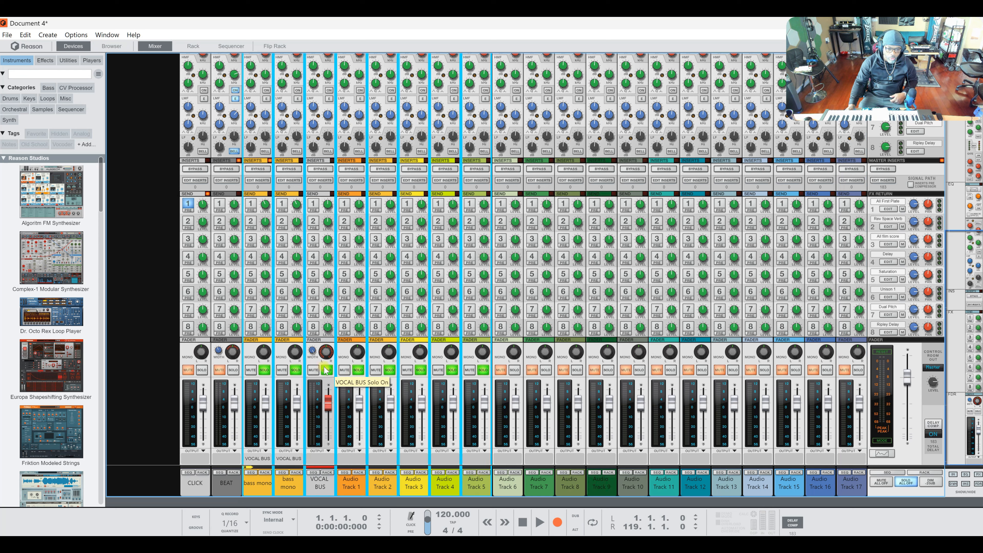
click(326, 370)
Step: Lower the faders of the selected channels slightly together and adjust the input gain on the bass mono channel
mouse_move(359, 402)
mouse_down()
mouse_move(358, 436)
mouse_move(358, 412)
mouse_up()
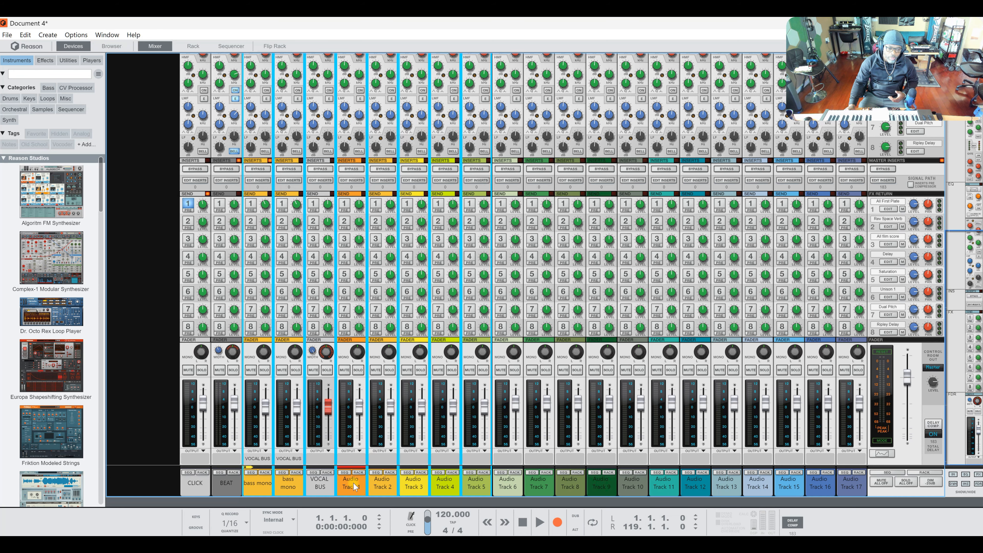
scroll(263, 246, up, 8)
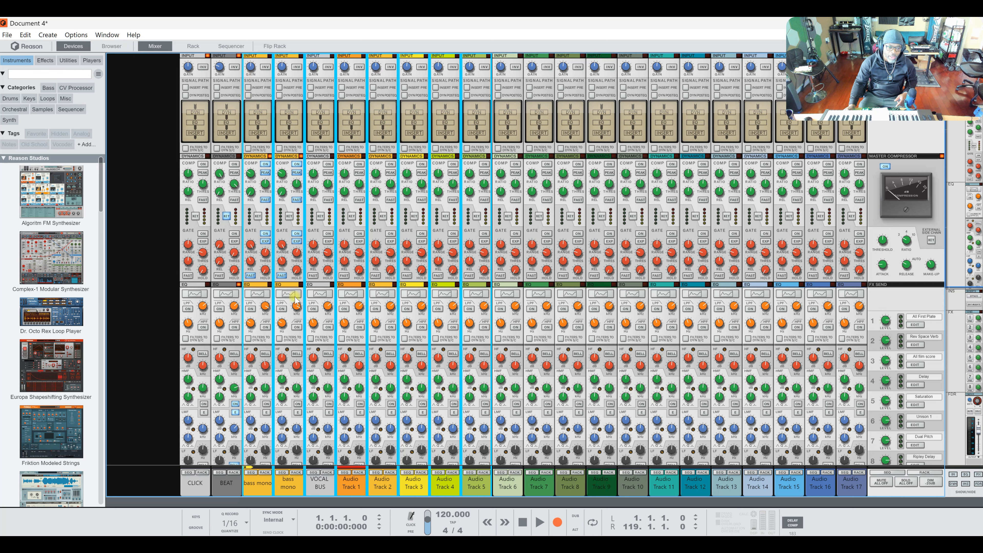
drag(252, 70, 252, 64)
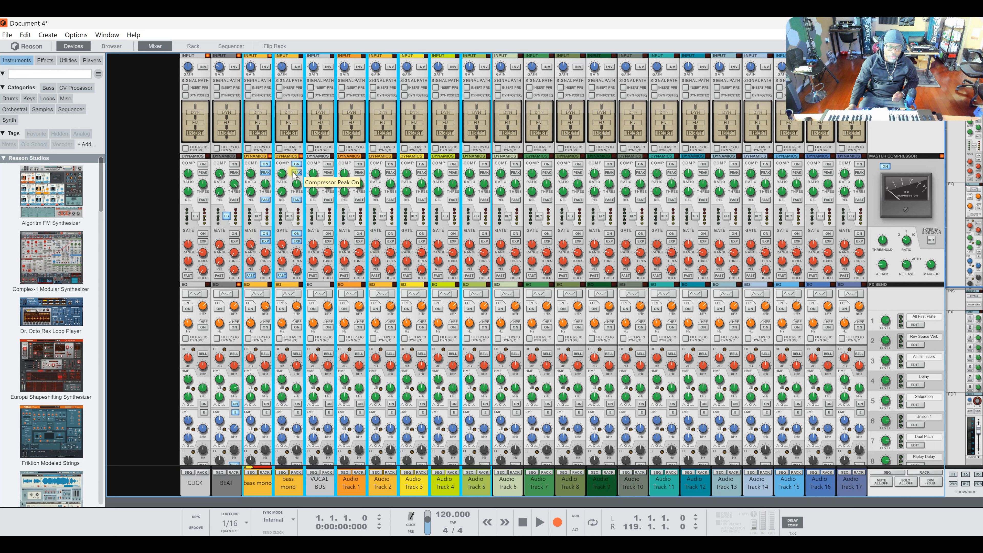
Step: Switch the compressors of VOCAL BUS and Audio Tracks 1 to 4 on one at a time, and switch them all off again
click(262, 181)
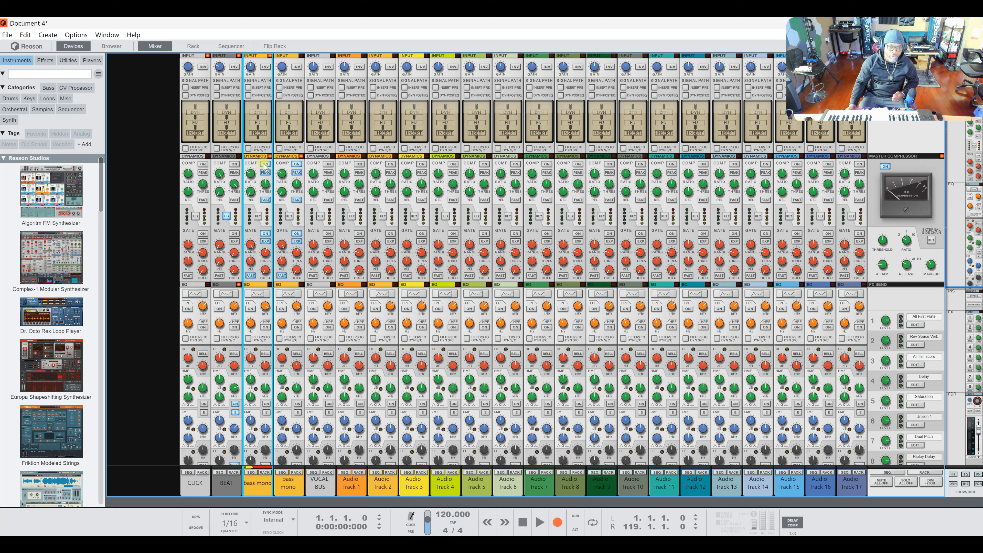
click(328, 163)
click(359, 164)
click(390, 163)
click(421, 164)
click(453, 164)
click(453, 164)
click(421, 164)
click(390, 164)
click(359, 164)
click(327, 164)
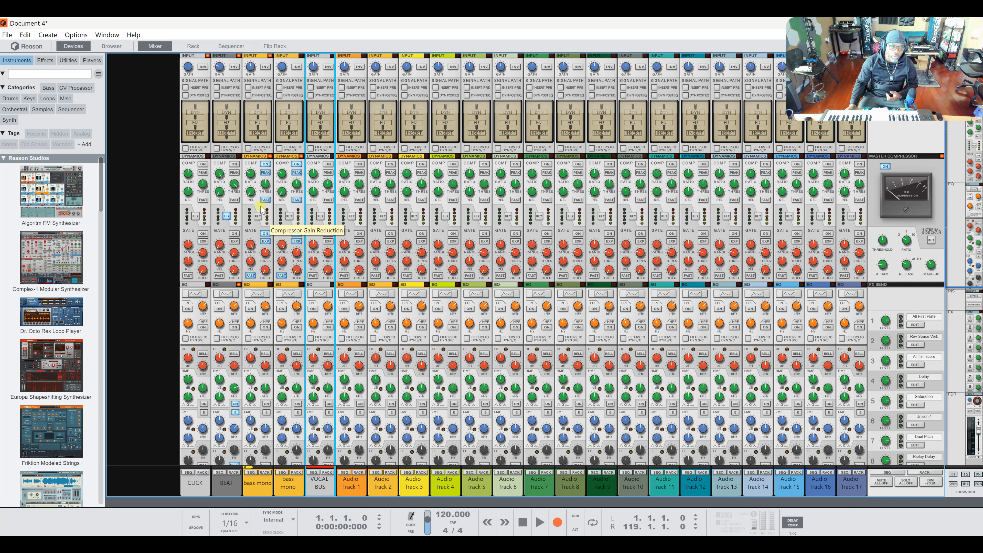
Step: Examine the channel options for bass mono and its copy, including which settings Copy Channel Settings offers, without applying any
right_click(257, 188)
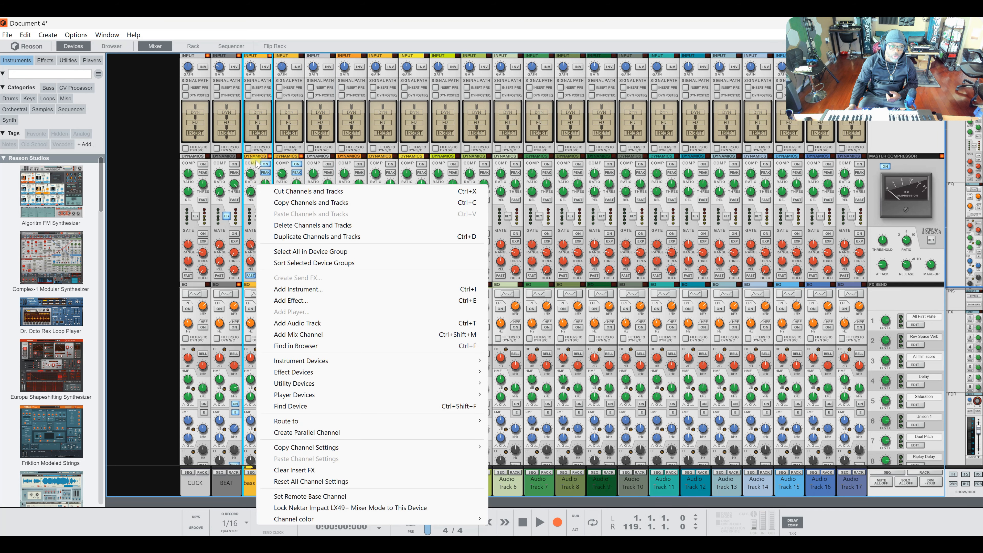
click(263, 158)
right_click(260, 190)
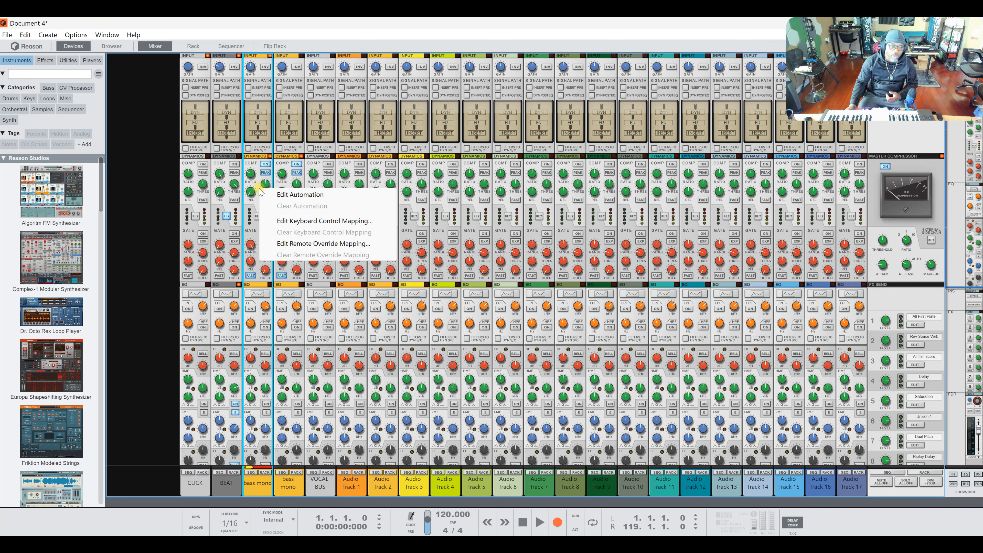
click(260, 265)
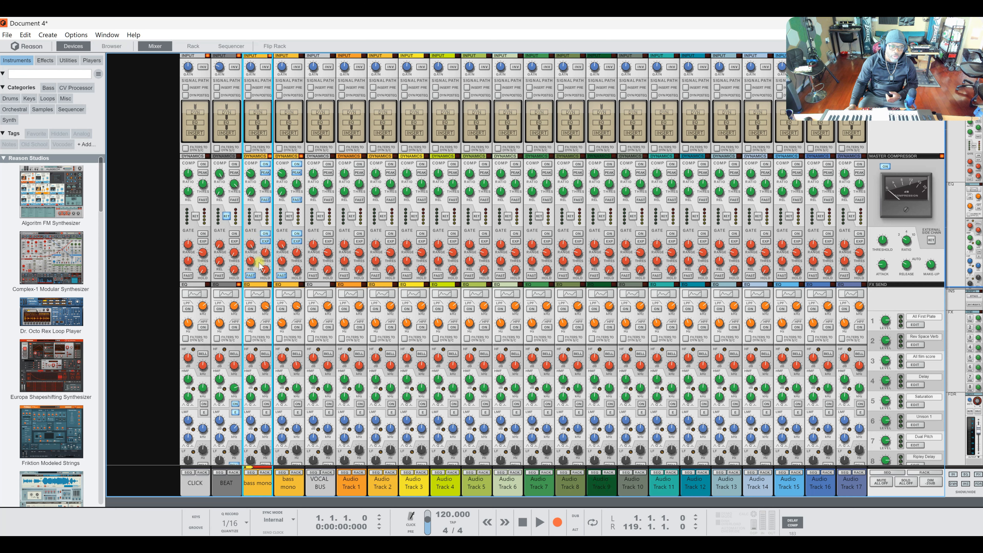
right_click(259, 265)
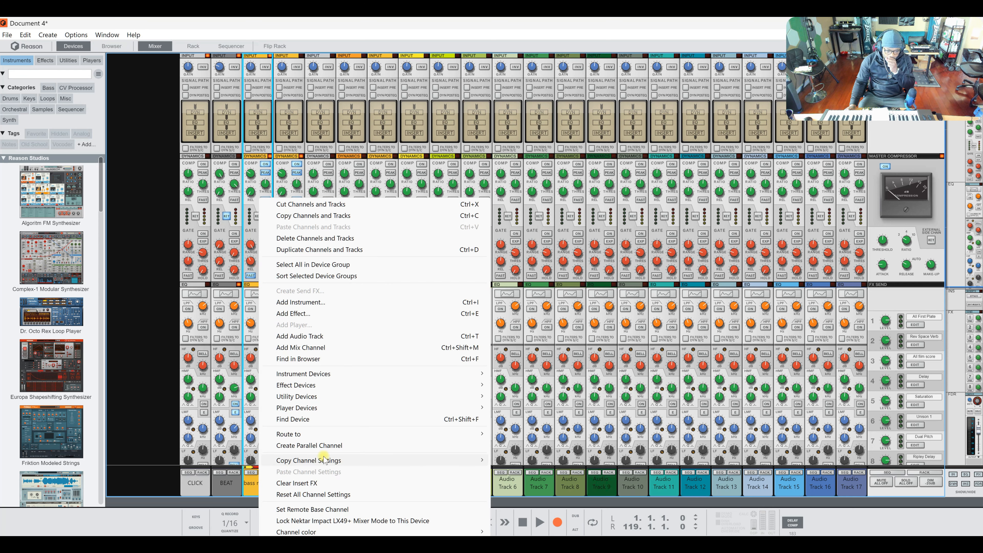
mouse_move(327, 461)
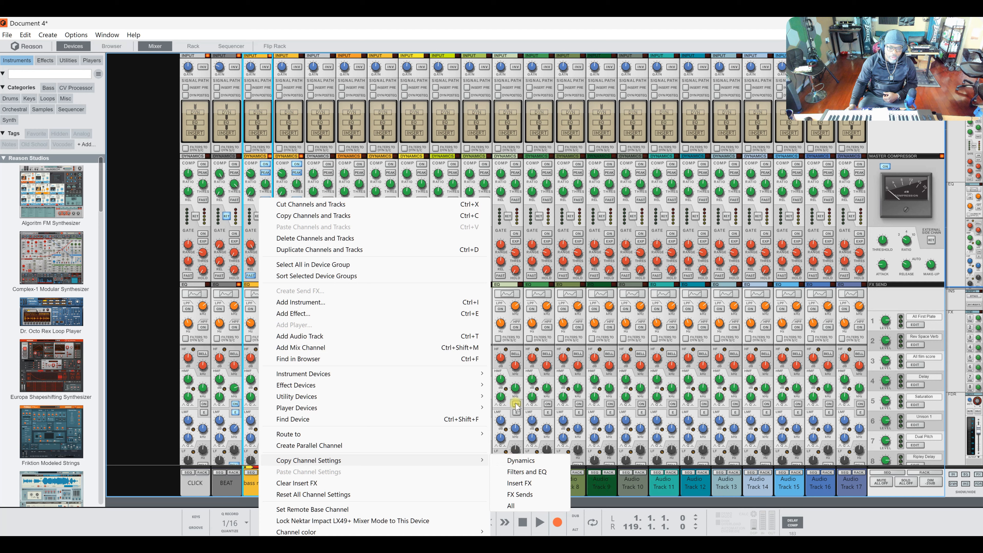
click(505, 335)
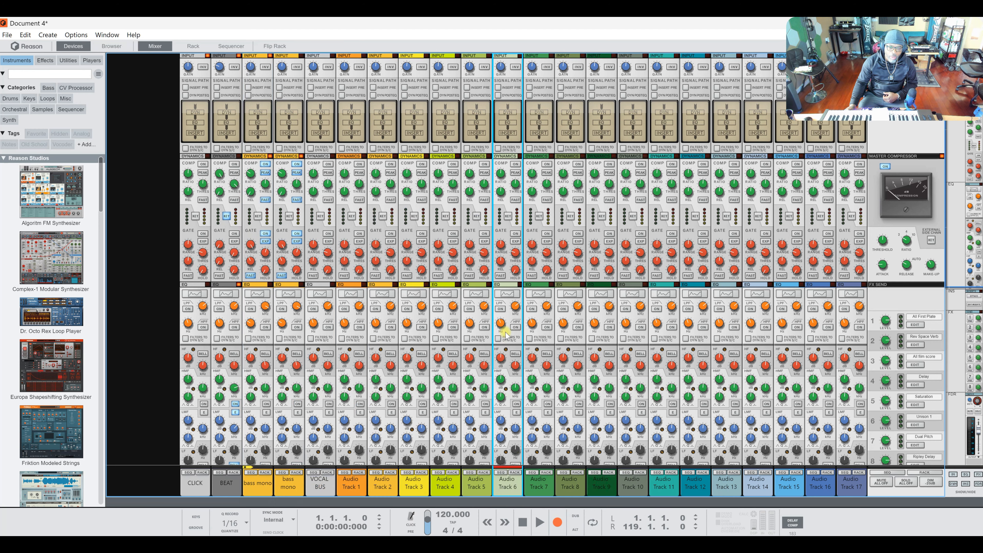
right_click(297, 338)
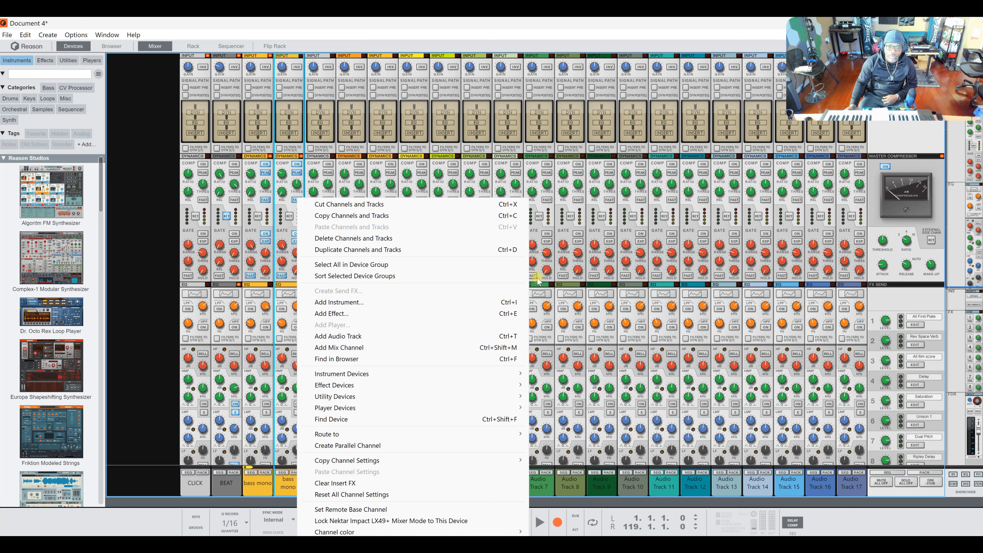
click(538, 206)
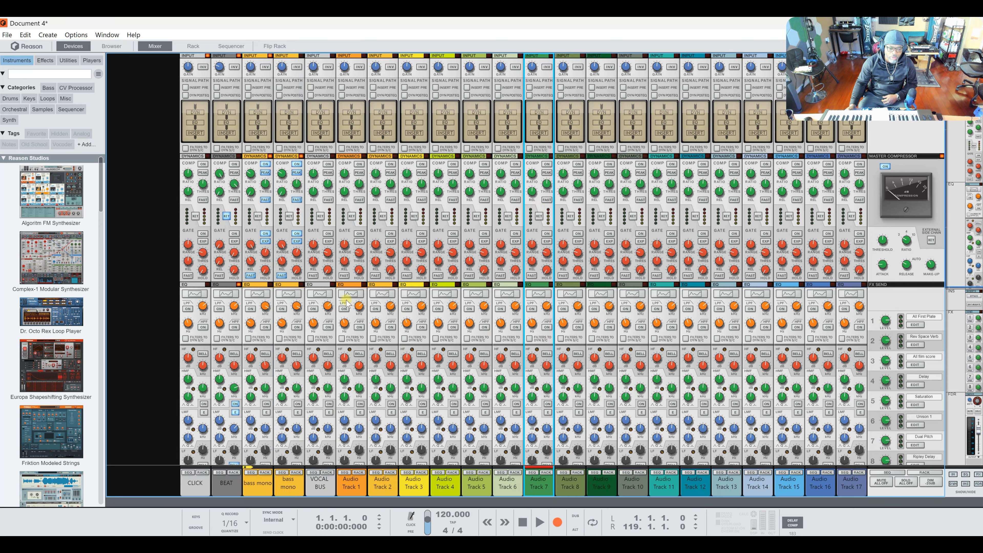
Step: Select the channels from bass mono through Audio Track 4, switch on bass mono's FX1 send and adjust the second bass channel's FX1 send level
scroll(302, 330, down, 10)
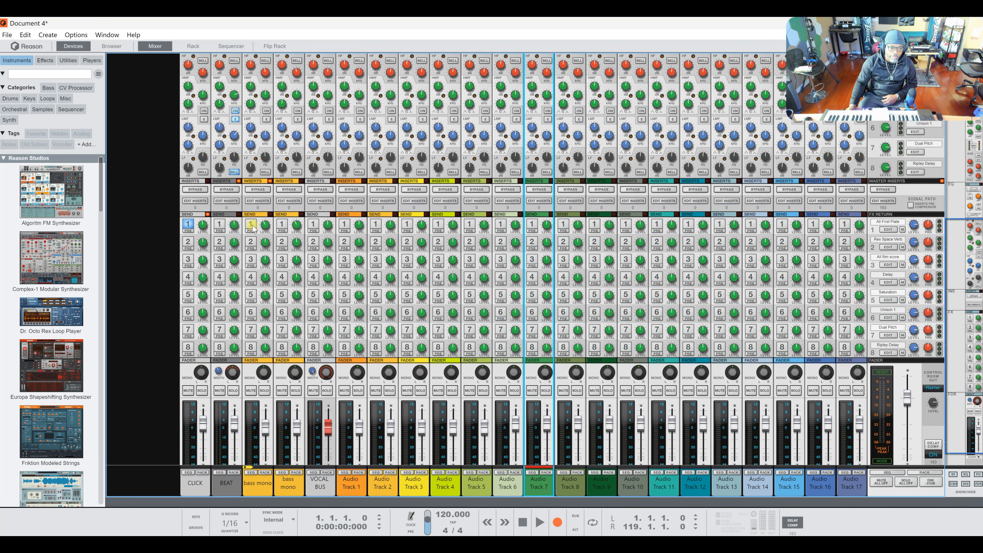
click(258, 487)
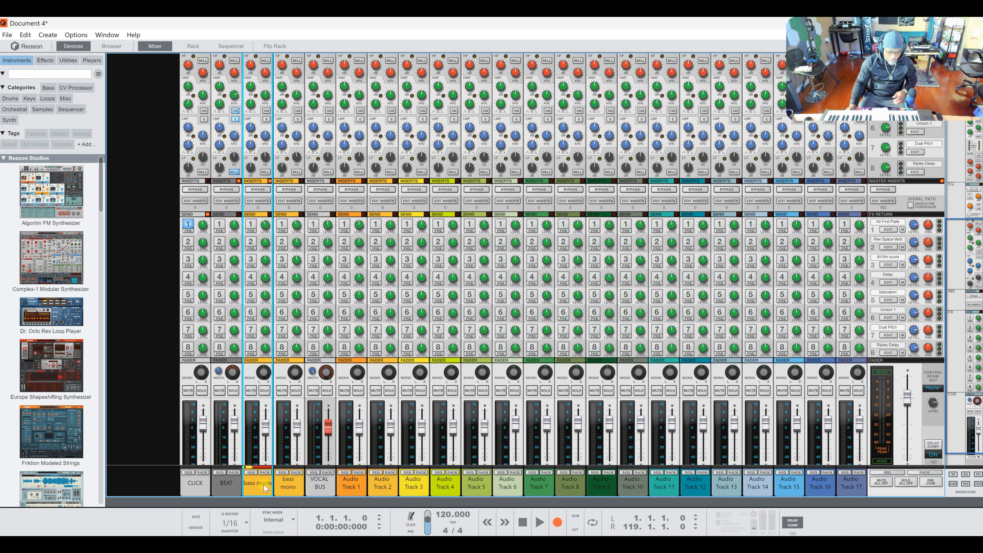
shift+click(458, 484)
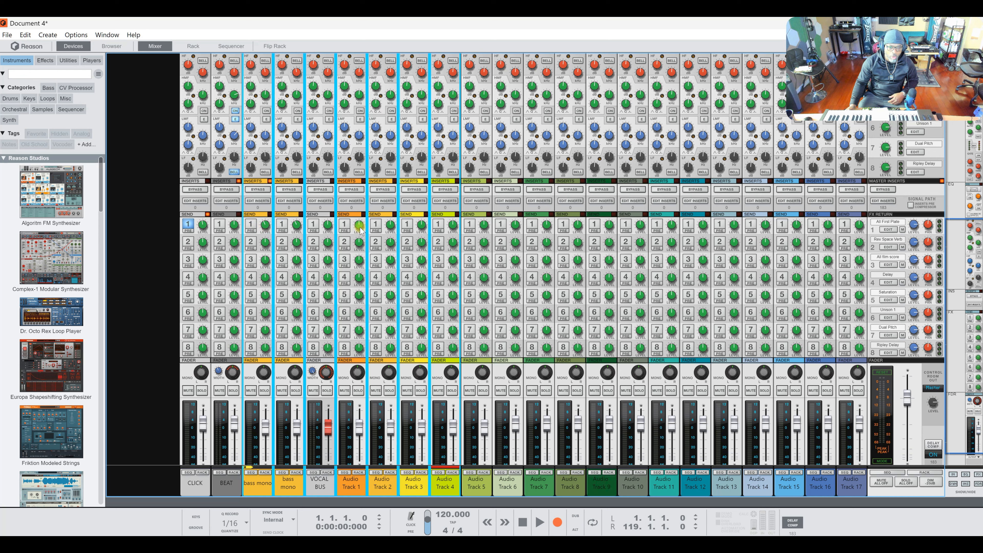
click(250, 225)
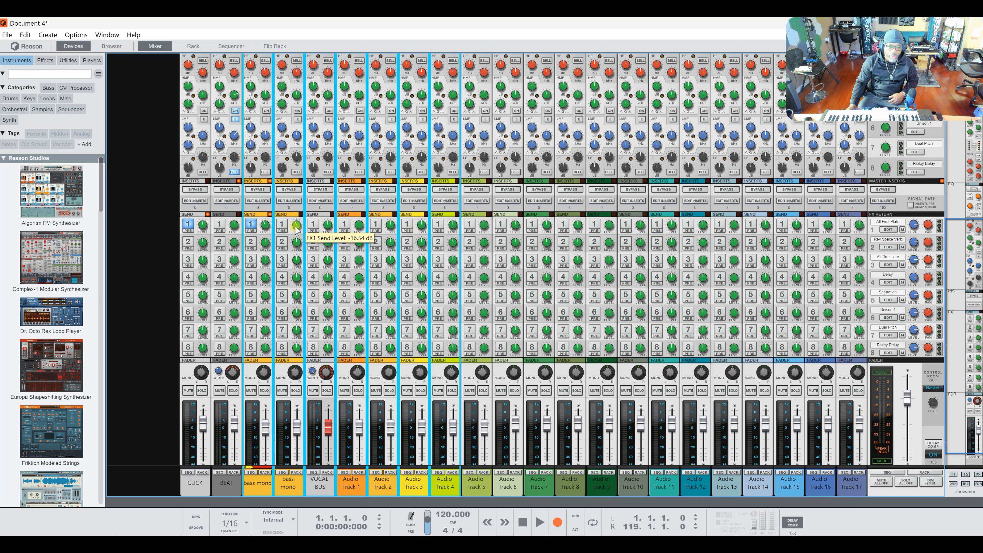
drag(295, 225, 297, 223)
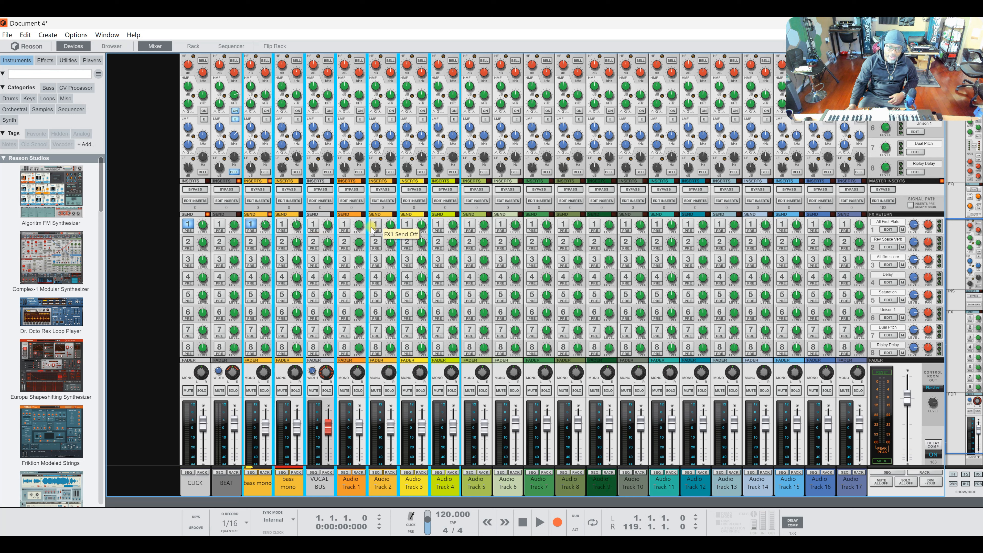
Step: Toggle the insert FX bypass on and off for the bass mono channel and for the master section
click(262, 191)
click(262, 191)
click(886, 191)
click(886, 191)
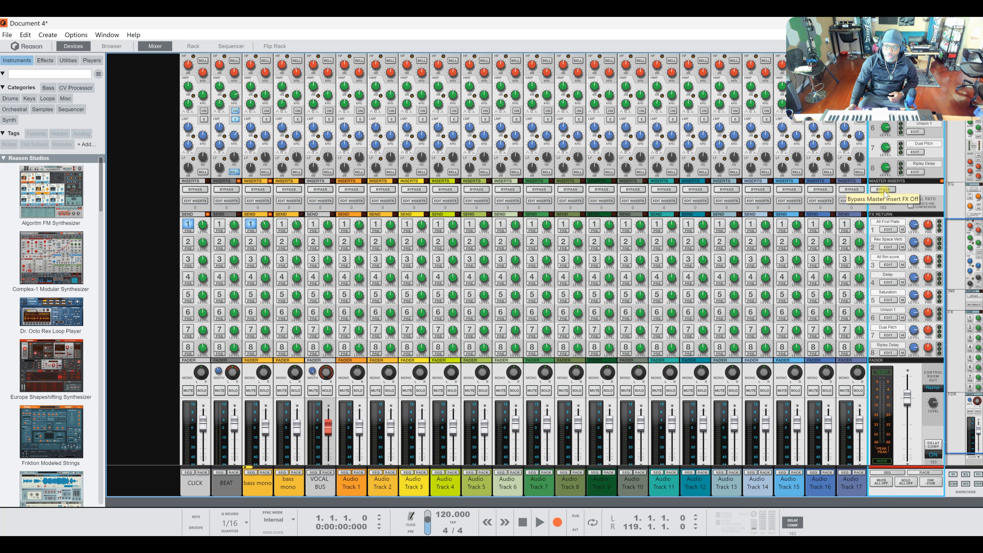
scroll(884, 195, up, 5)
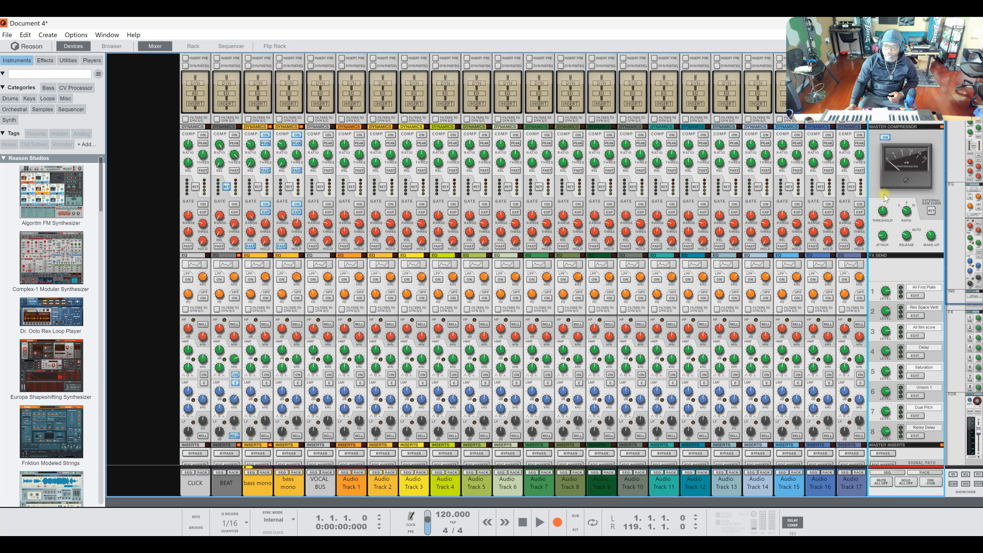
scroll(885, 211, up, 1)
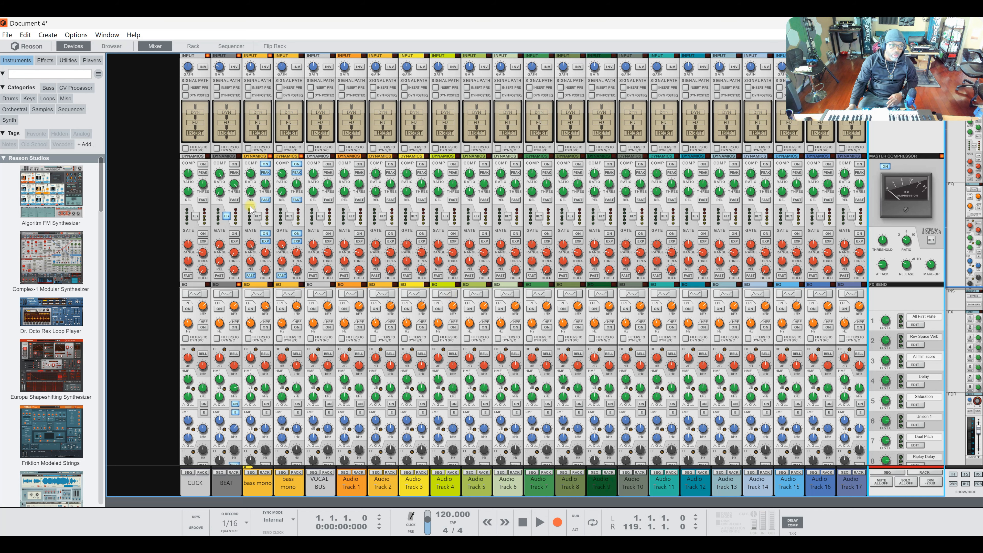
Step: Show the rack by itself and select Audio Tracks 1 through 17
click(155, 45)
click(193, 45)
click(200, 46)
click(224, 47)
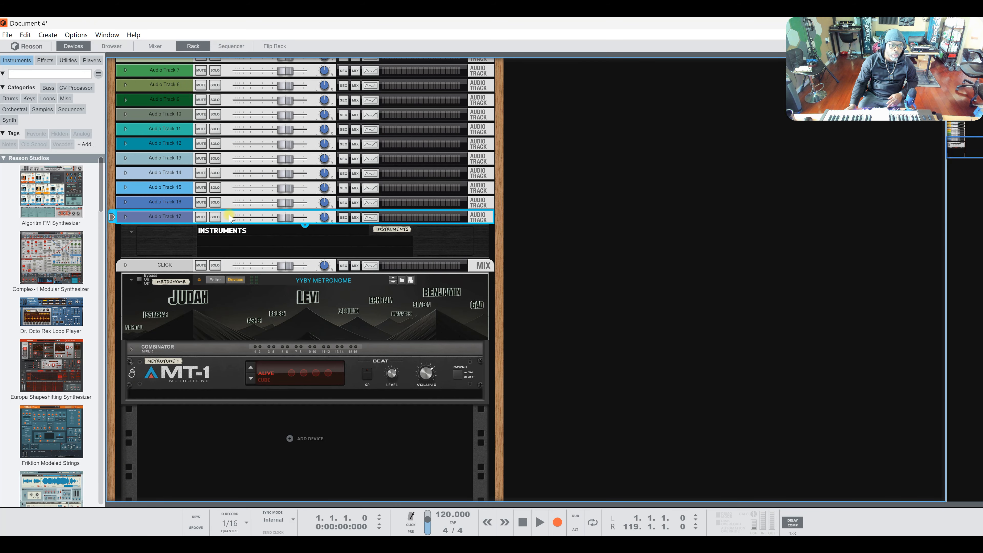
scroll(229, 217, up, 5)
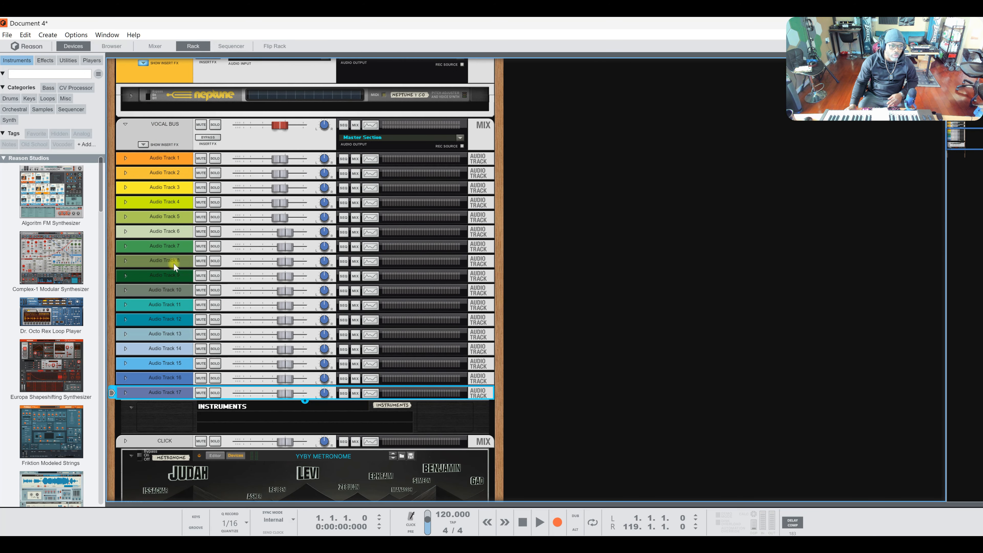
click(155, 159)
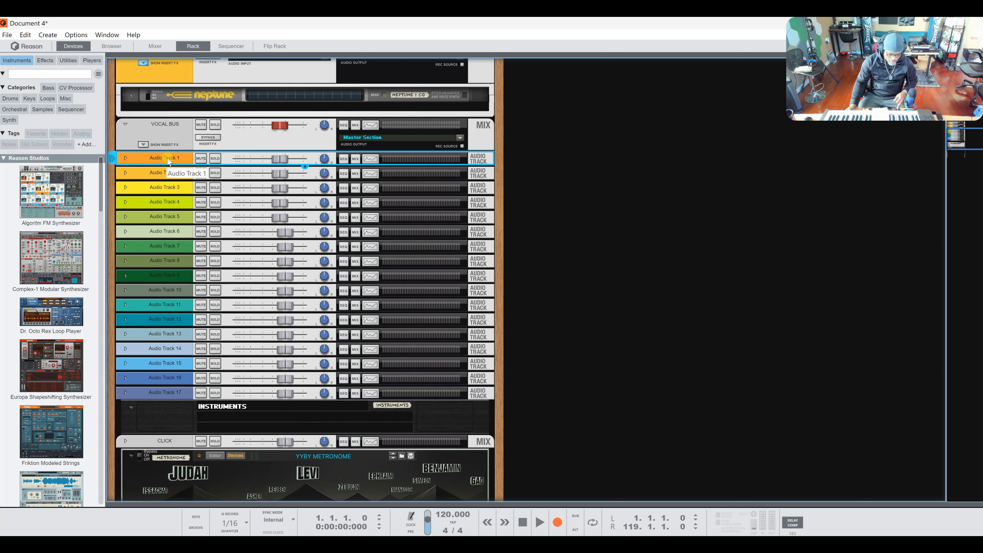
shift+click(166, 390)
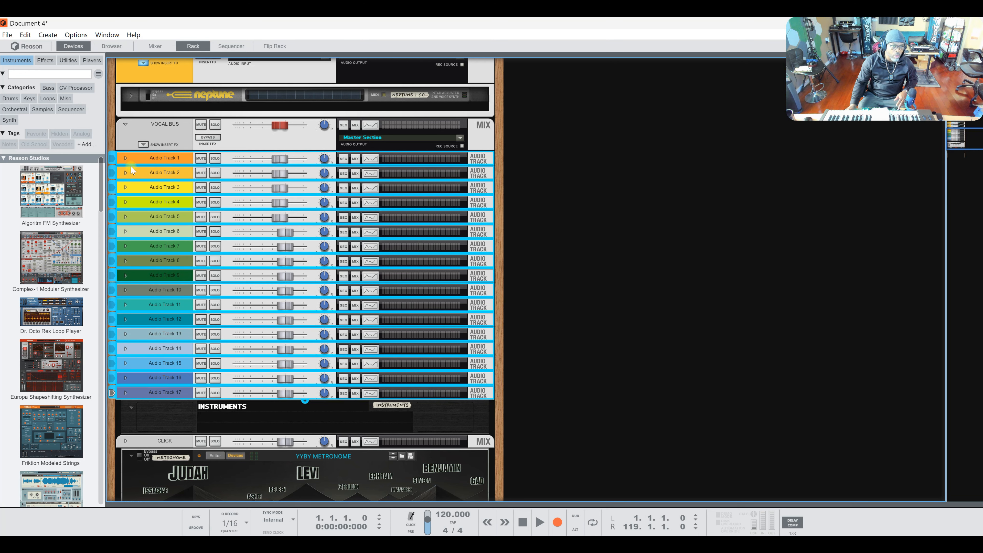
Step: Unfold and refold the Audio Track 1 device on its own
click(126, 158)
click(125, 158)
click(125, 159)
click(126, 158)
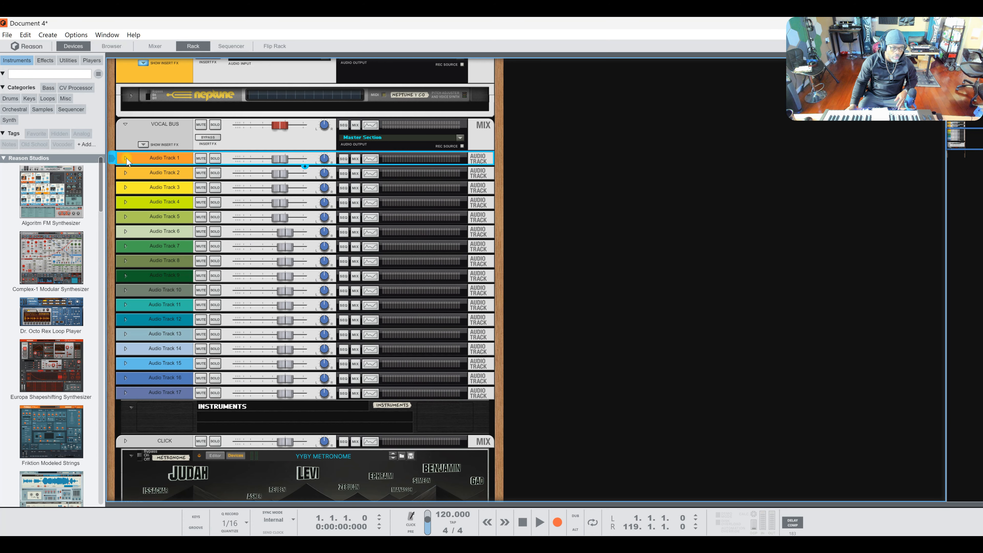
Step: Select Audio Tracks 1 through 17 again and unfold all of them at once
shift+click(164, 393)
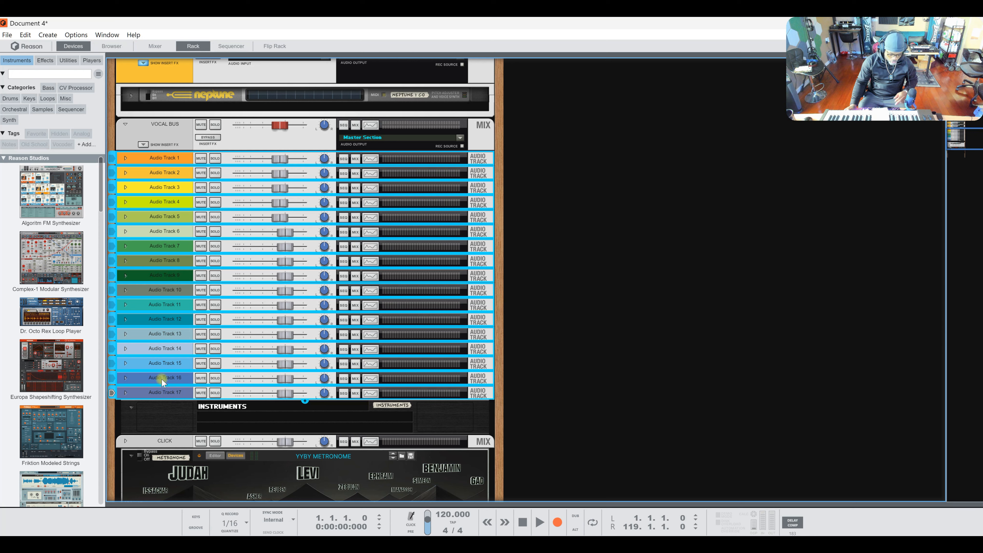
click(126, 158)
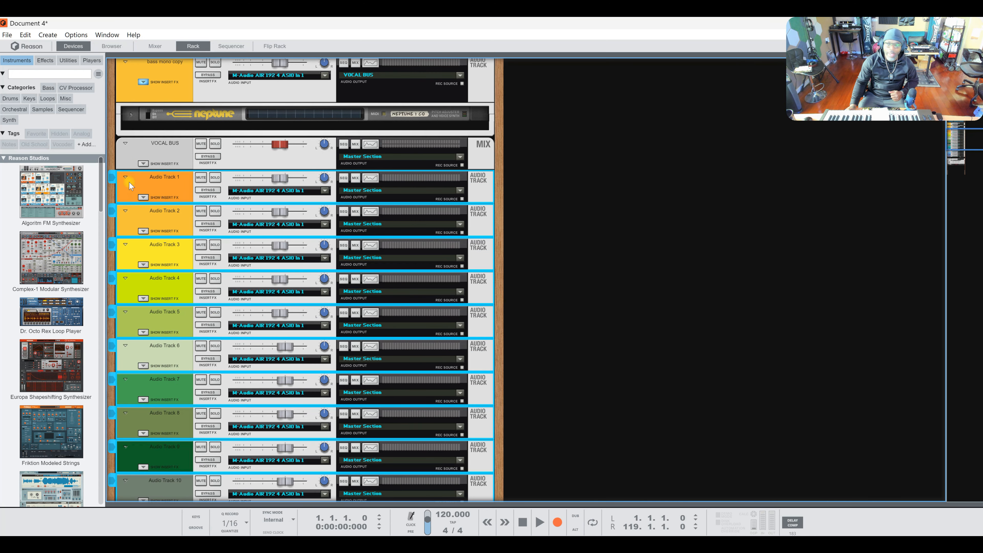
scroll(137, 208, down, 10)
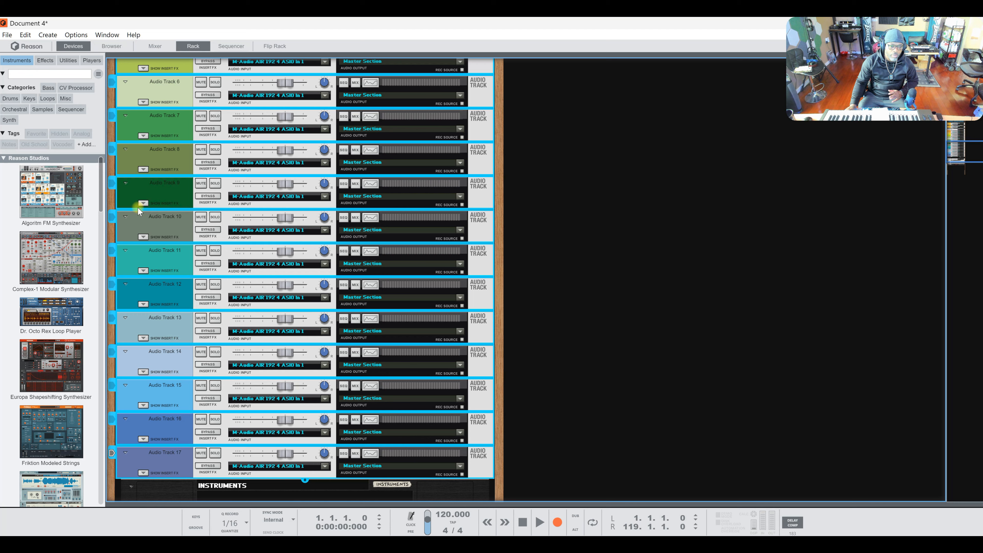
scroll(138, 207, up, 8)
scroll(137, 207, up, 3)
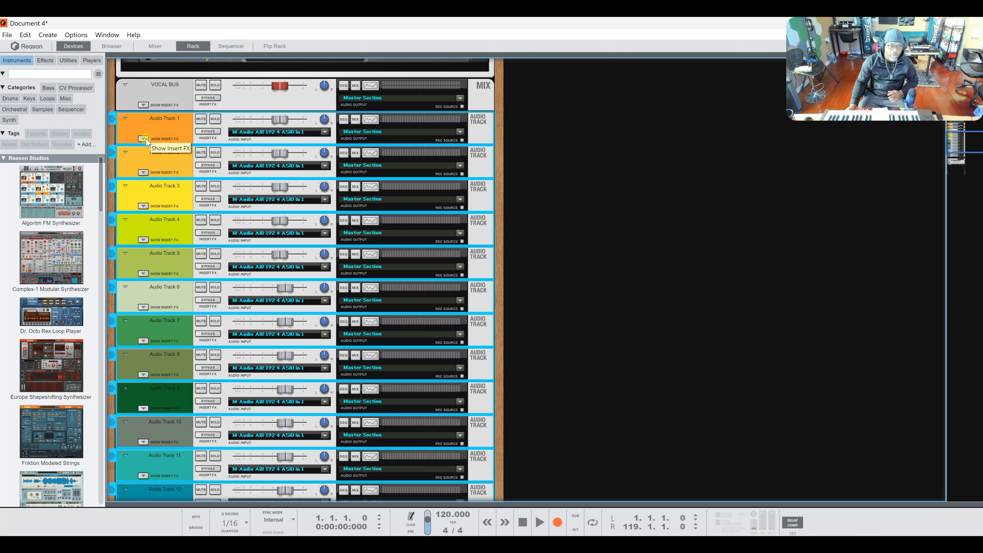
Step: Toggle the insert FX area of Audio Track 1 open and closed
click(143, 139)
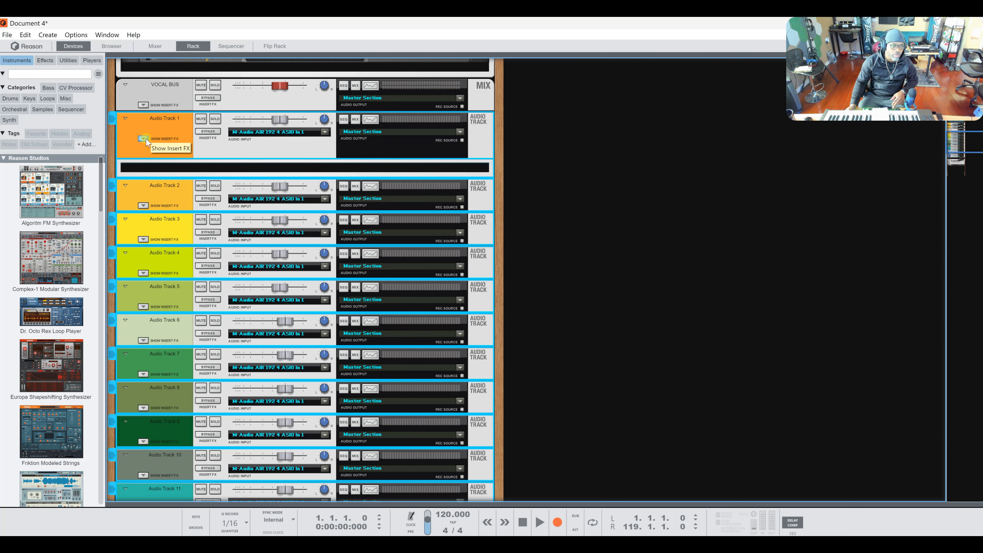
click(146, 138)
click(146, 139)
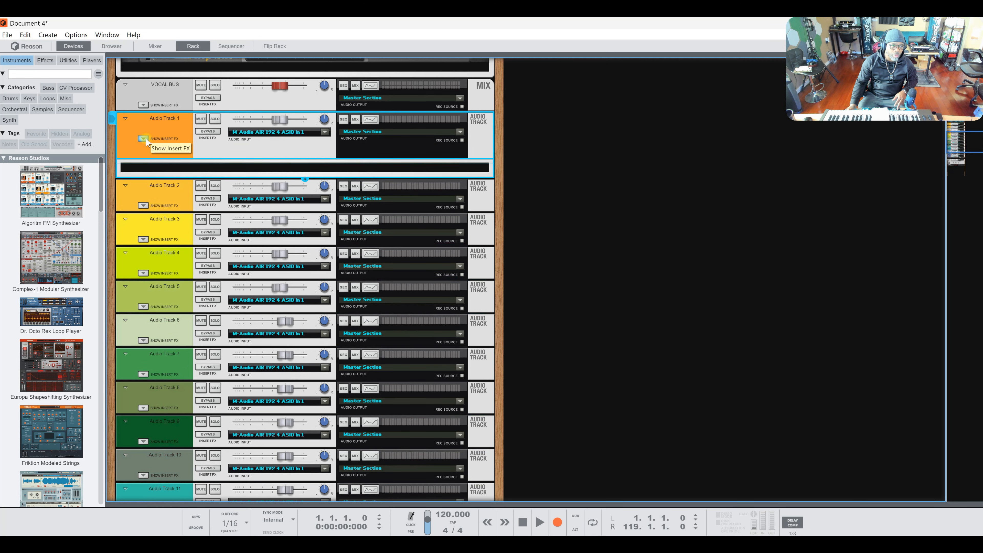
click(146, 138)
Step: Reselect Audio Tracks 1 through 17 and show the insert FX areas of Audio Tracks 1 to 4 one by one
scroll(182, 360, down, 6)
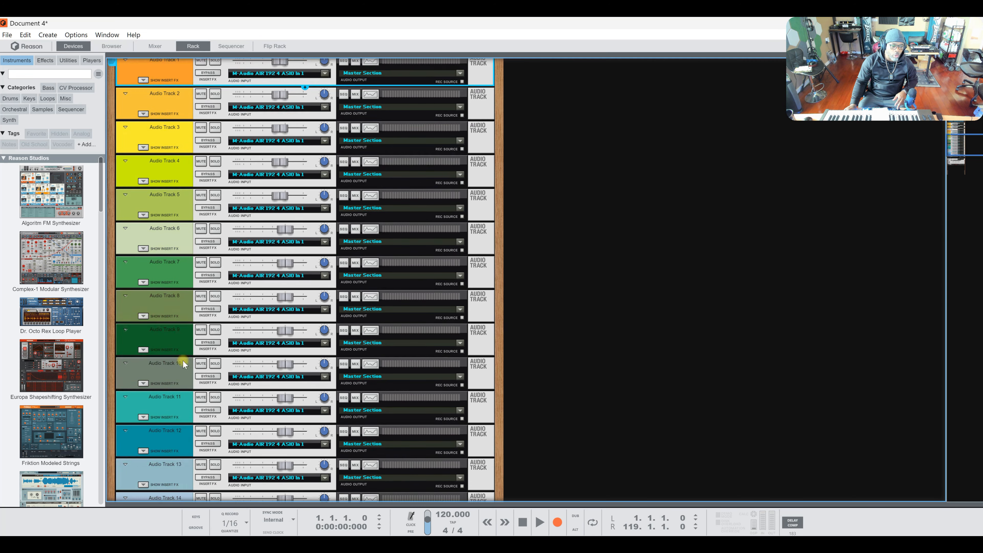
scroll(170, 387, down, 4)
shift+click(158, 281)
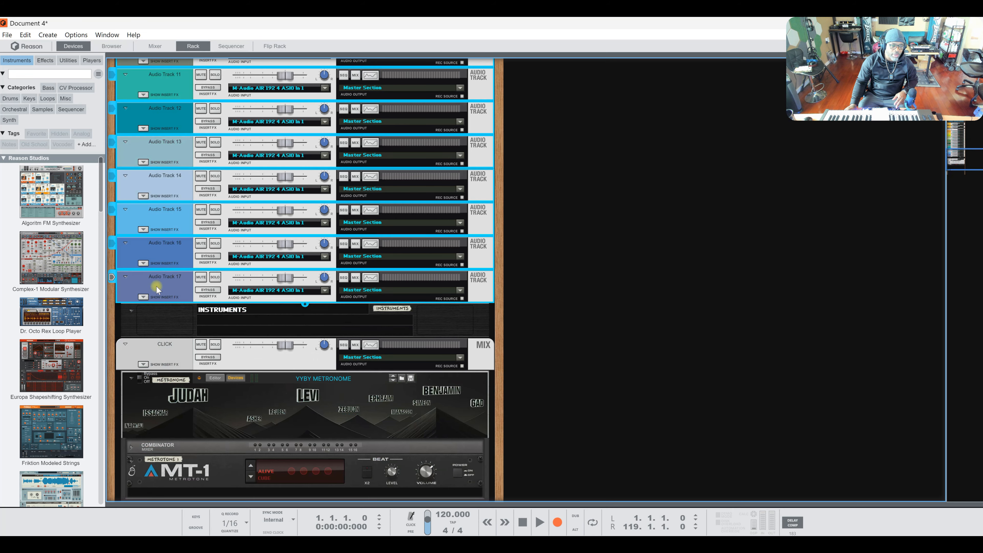
scroll(156, 287, up, 12)
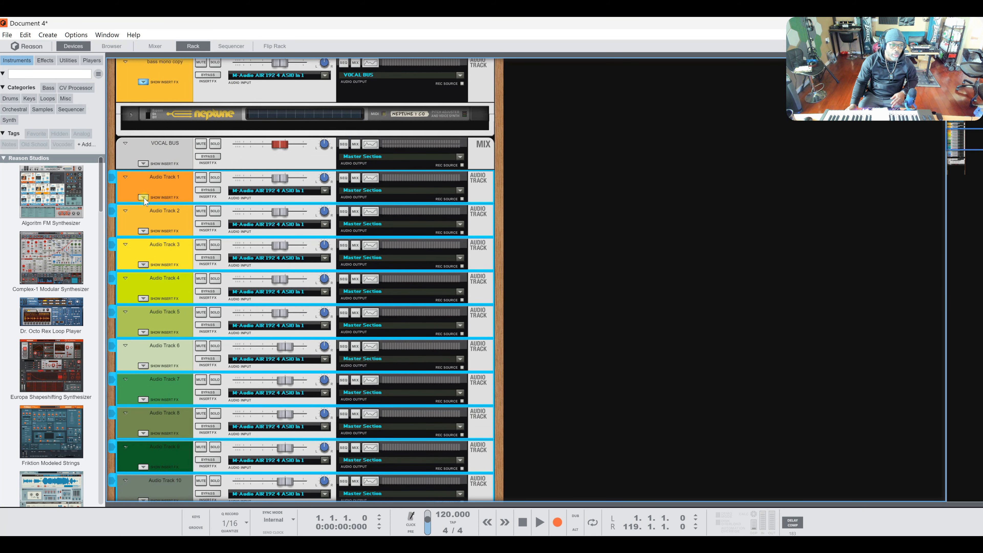
click(144, 197)
click(142, 265)
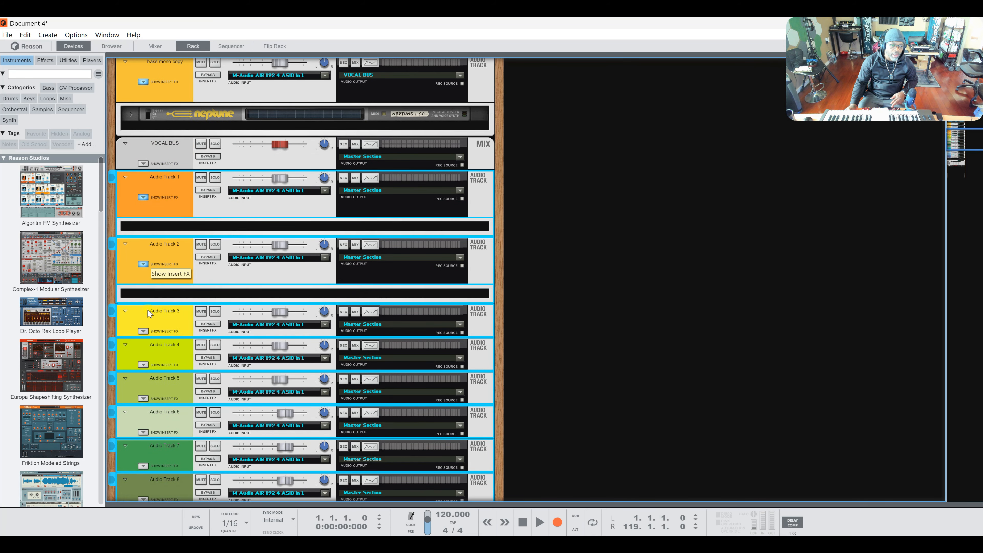
click(143, 331)
click(143, 398)
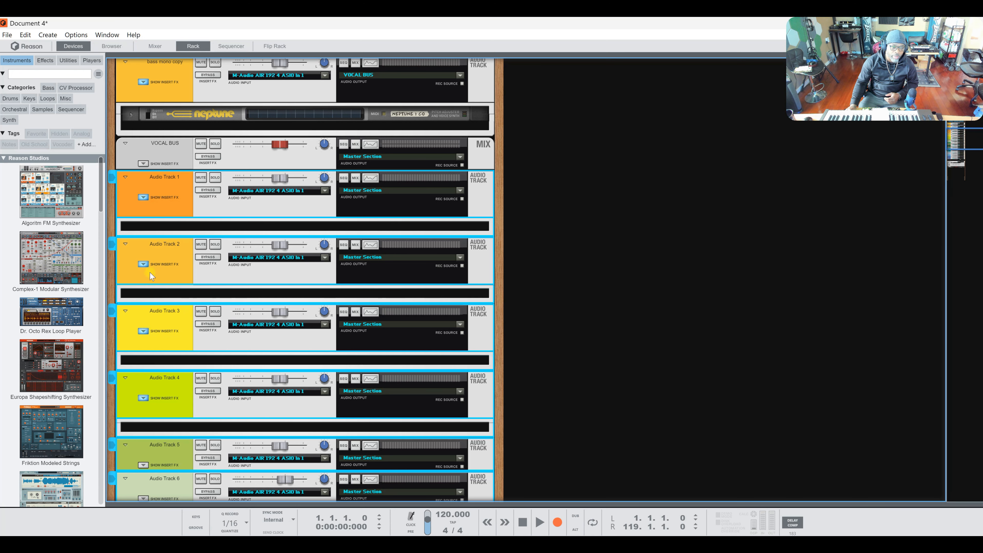
Step: Hide the insert FX areas of Audio Tracks 1 to 4 and fold all rack devices at once
click(143, 197)
click(143, 231)
click(143, 264)
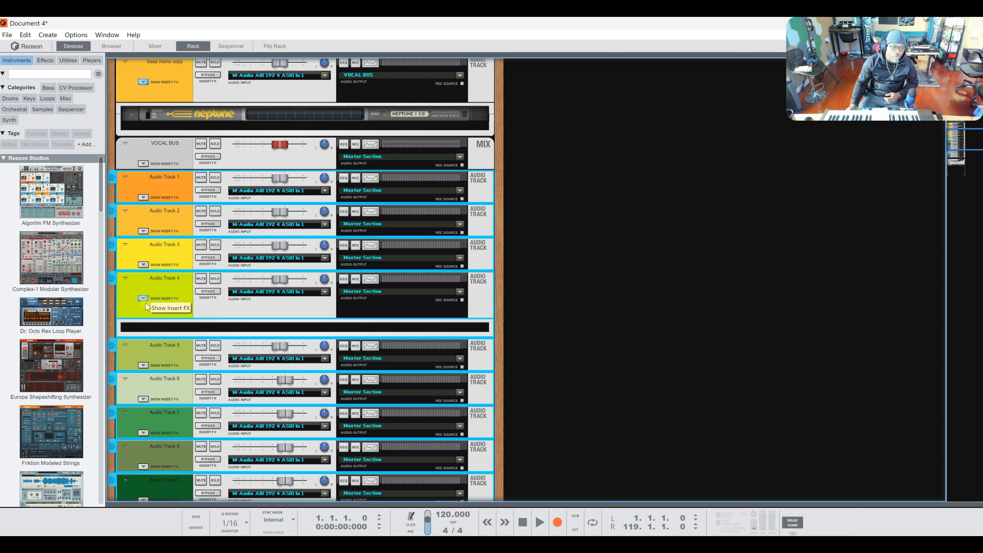
click(144, 298)
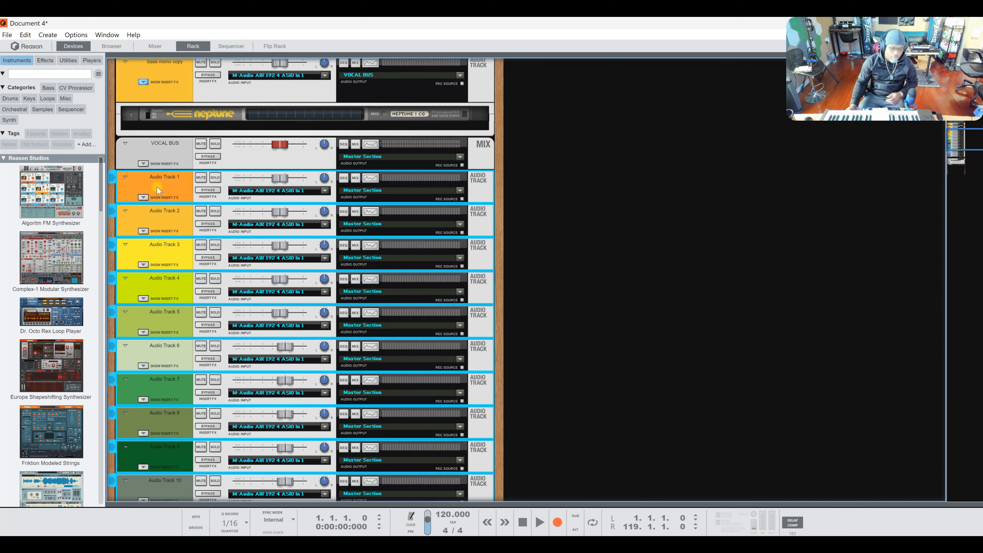
alt+click(125, 179)
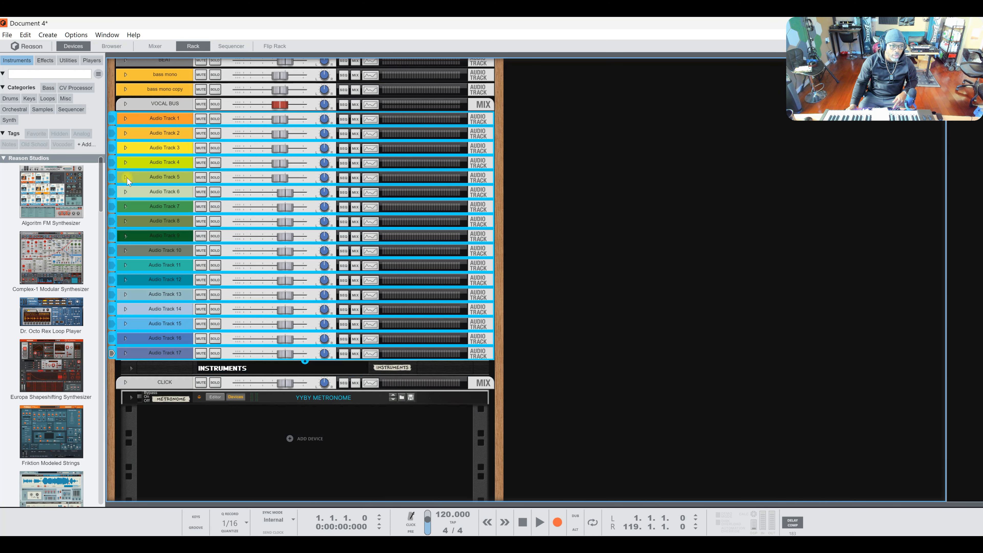
Step: Unfold all rack devices and insert an Audiomatic Retro Transformer on Audio Track 1 and a CF-101 Chorus/Flanger on Audio Track 2
alt+click(125, 120)
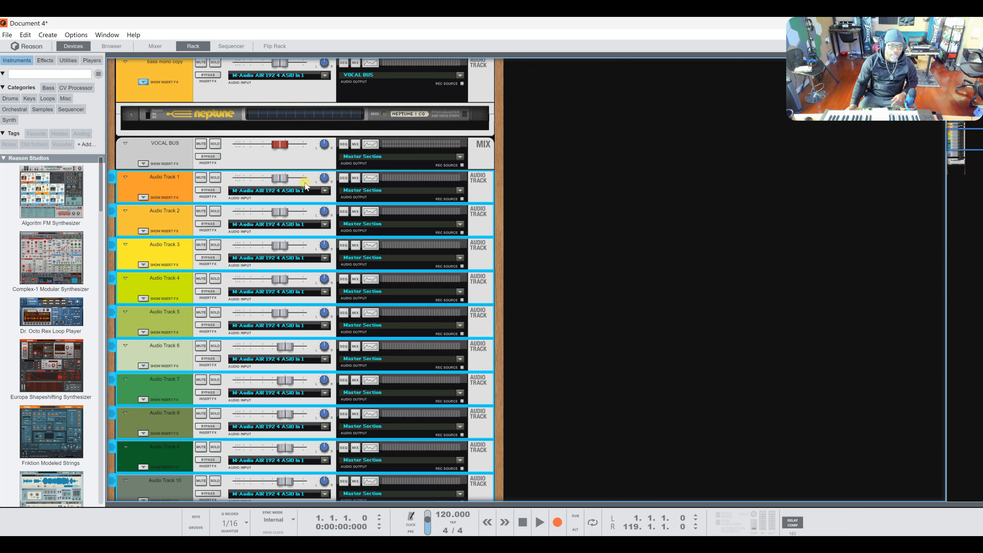
click(142, 198)
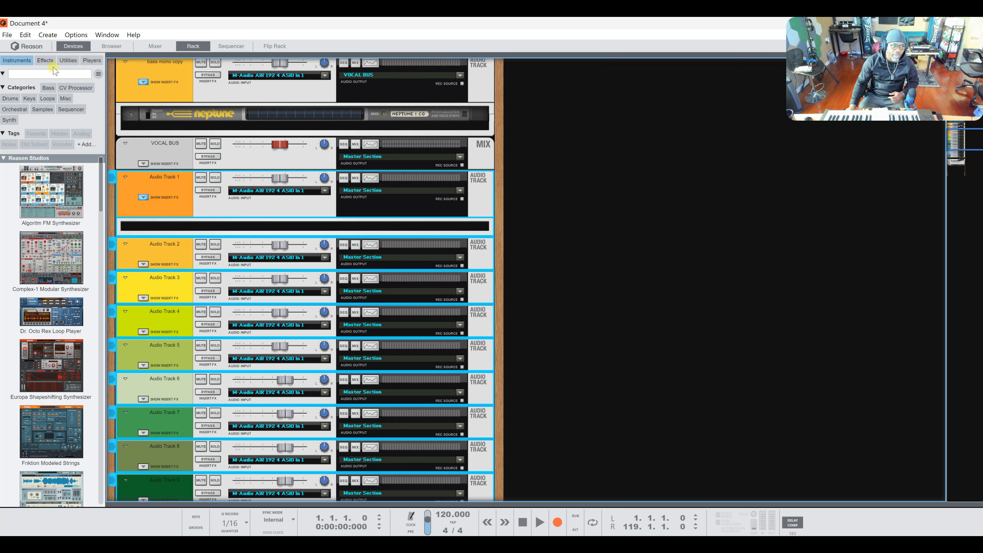
click(45, 60)
drag(55, 217, 176, 234)
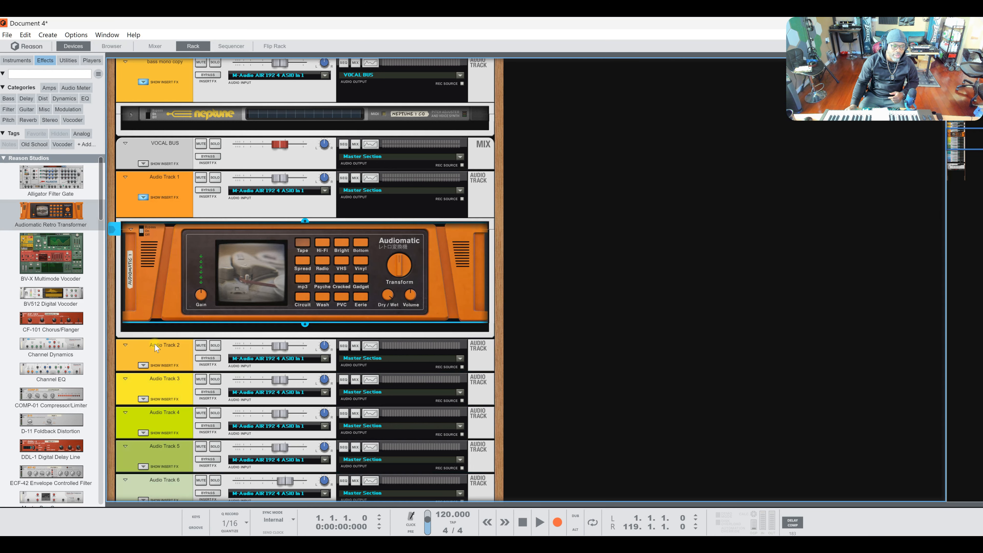
click(142, 365)
drag(51, 319, 195, 393)
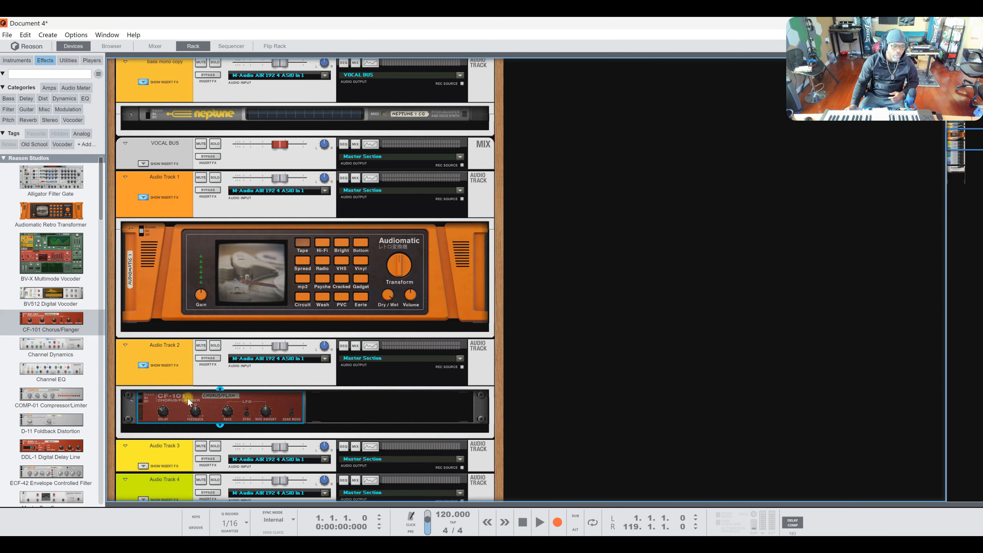
Step: Toggle the insert FX areas of Audio Tracks 1 and 2, leaving both areas hidden
click(143, 199)
click(143, 198)
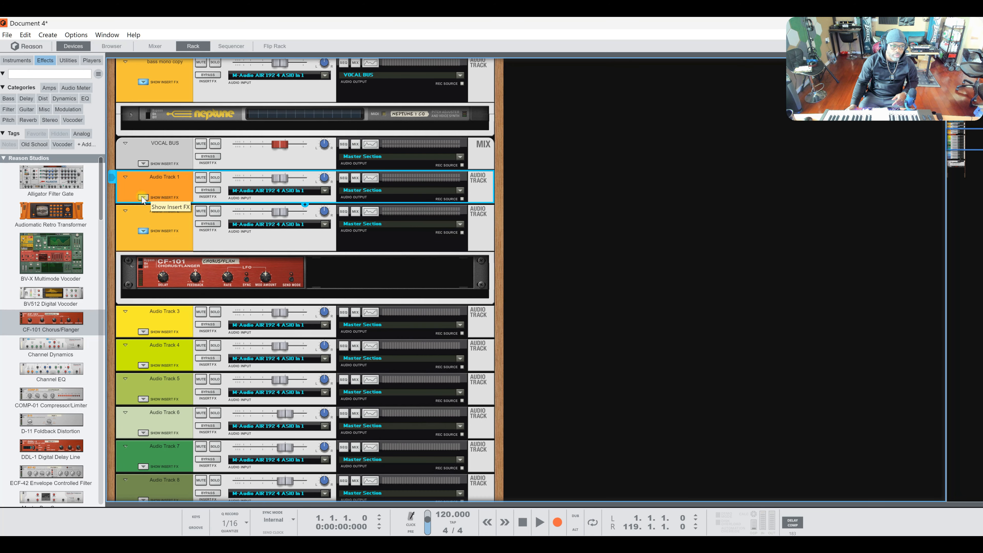
click(144, 231)
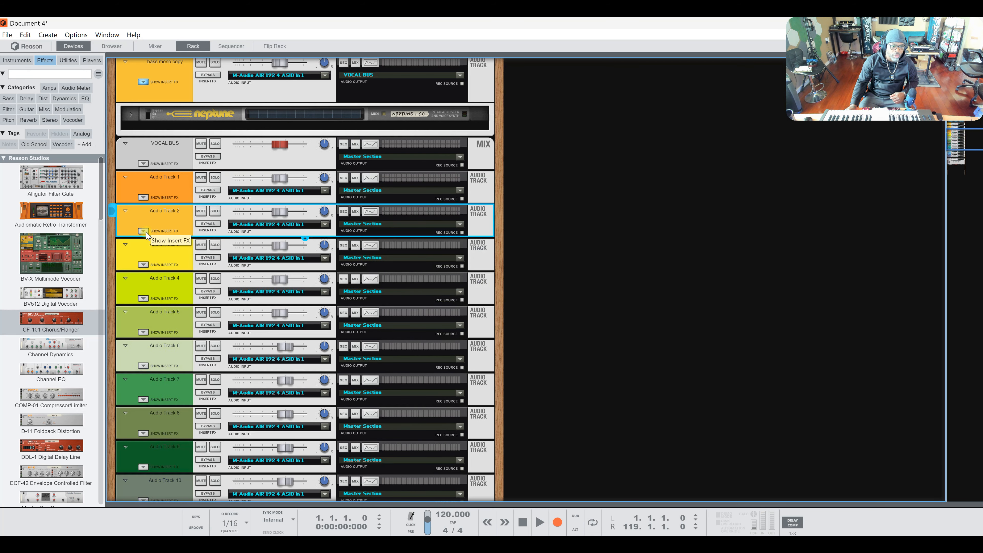
click(143, 231)
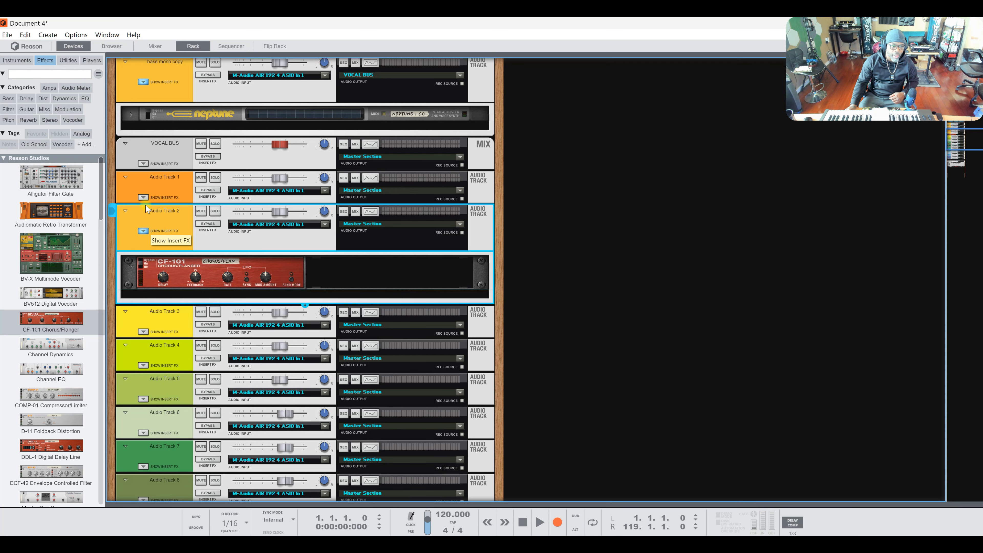
click(143, 197)
click(143, 197)
click(143, 231)
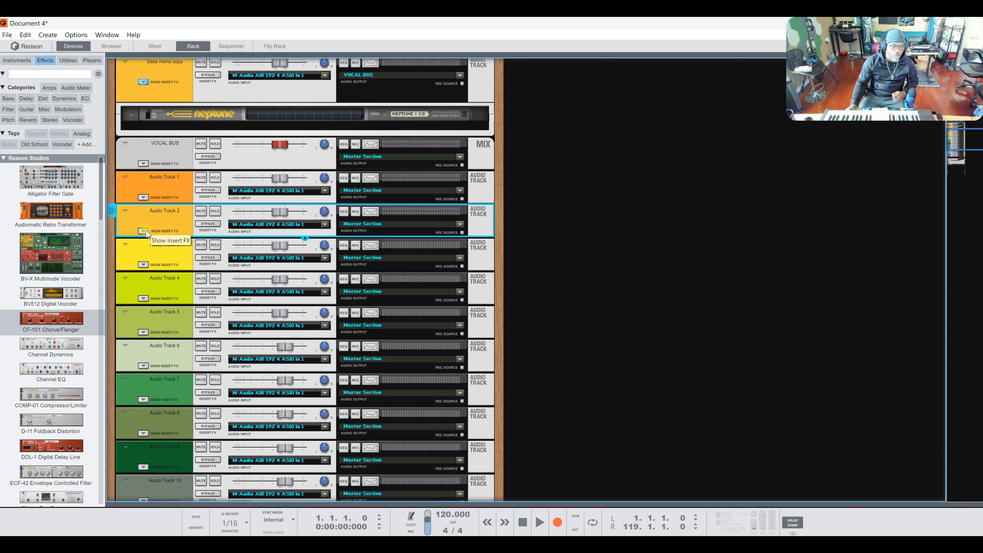
Step: Select Audio Tracks 1 through 5 in the rack and move Audio Track 1's level fader down and back up
click(183, 195)
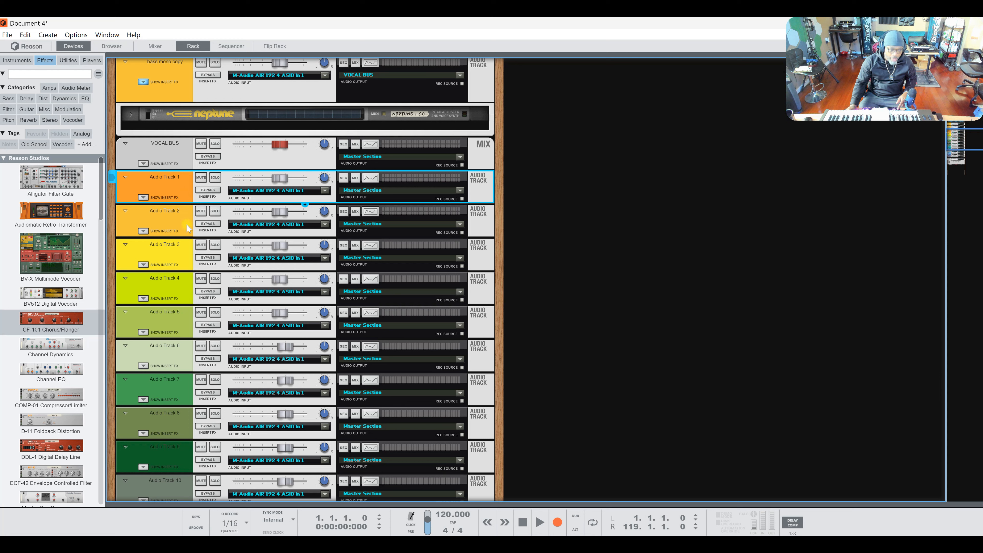
shift+click(177, 323)
drag(285, 179, 323, 182)
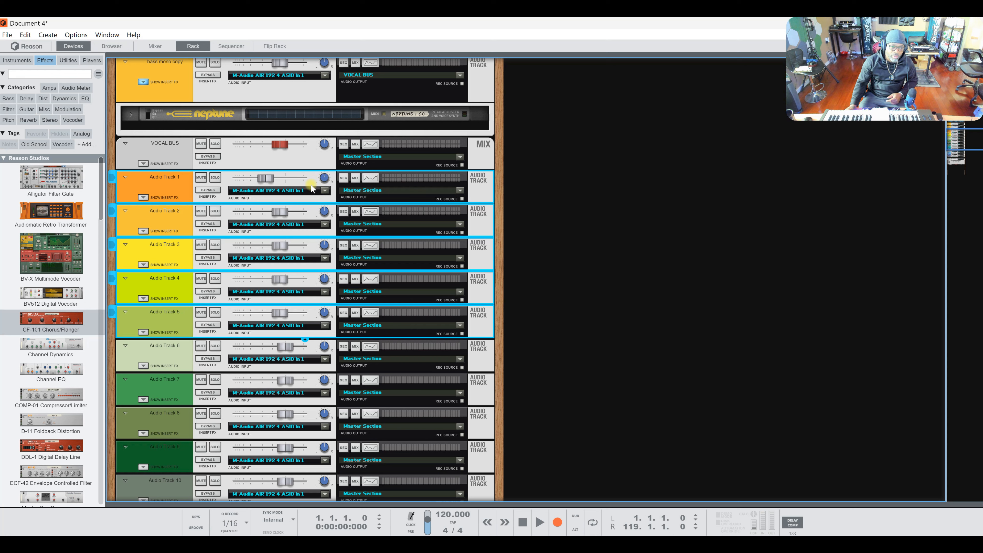
drag(266, 179, 284, 180)
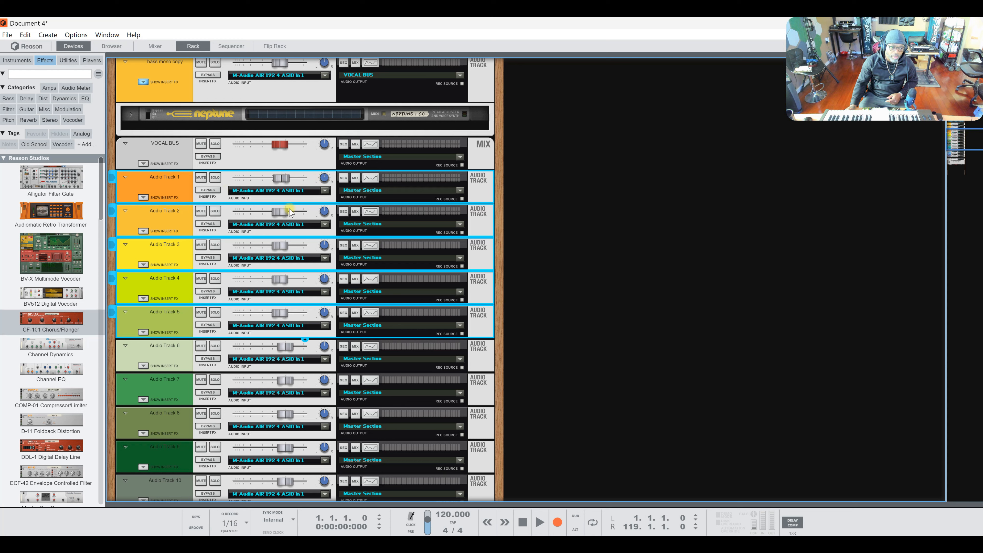
mouse_move(290, 212)
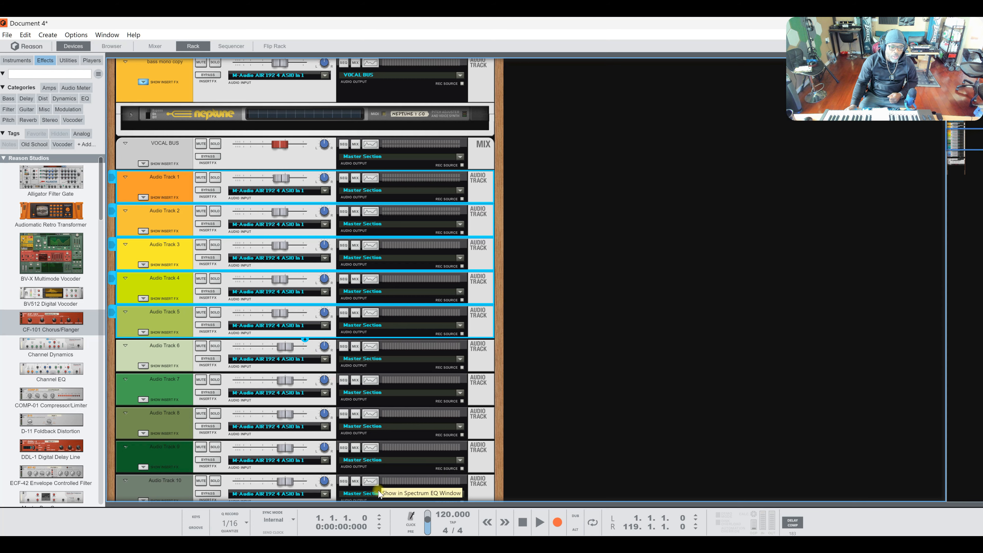
Step: In the sequencer, select the tracks from bass mono through Audio Track 11 and switch Audio Track 11's mute on and off
key(F7)
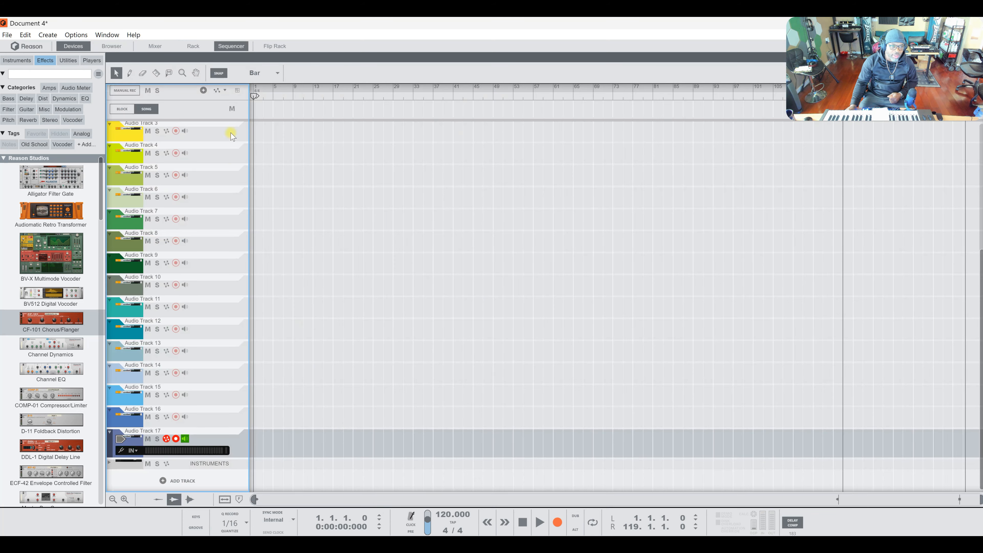
scroll(220, 149, up, 5)
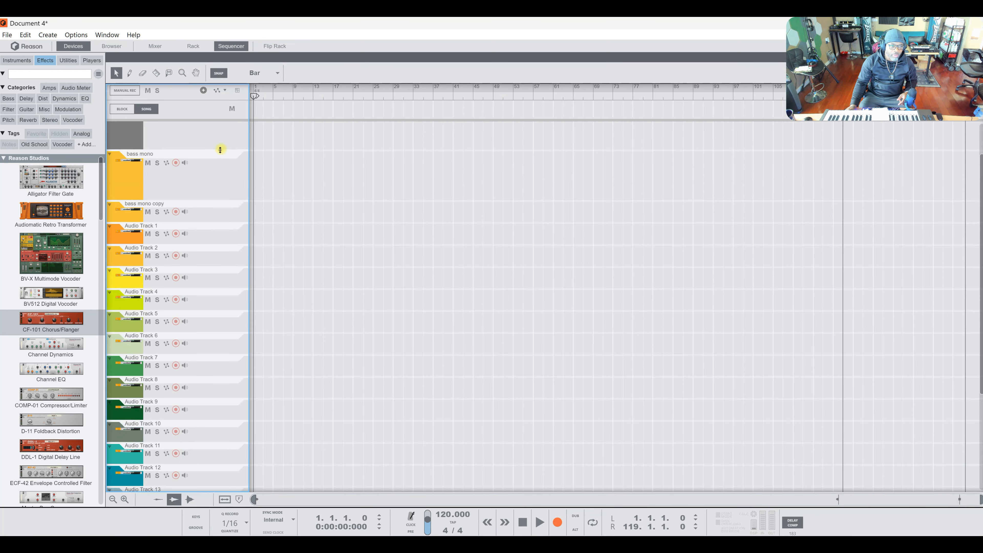
click(218, 173)
scroll(225, 248, down, 5)
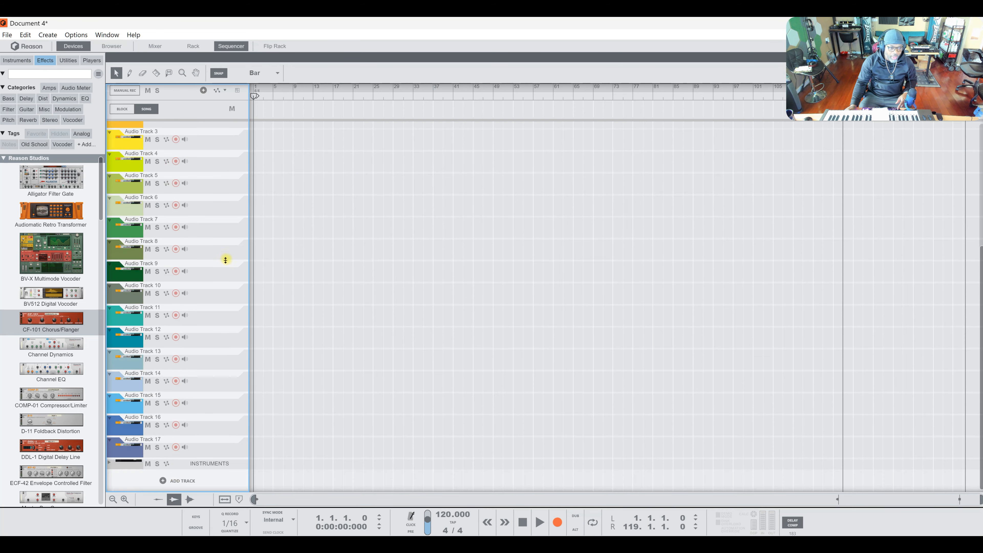
shift+click(226, 308)
click(148, 315)
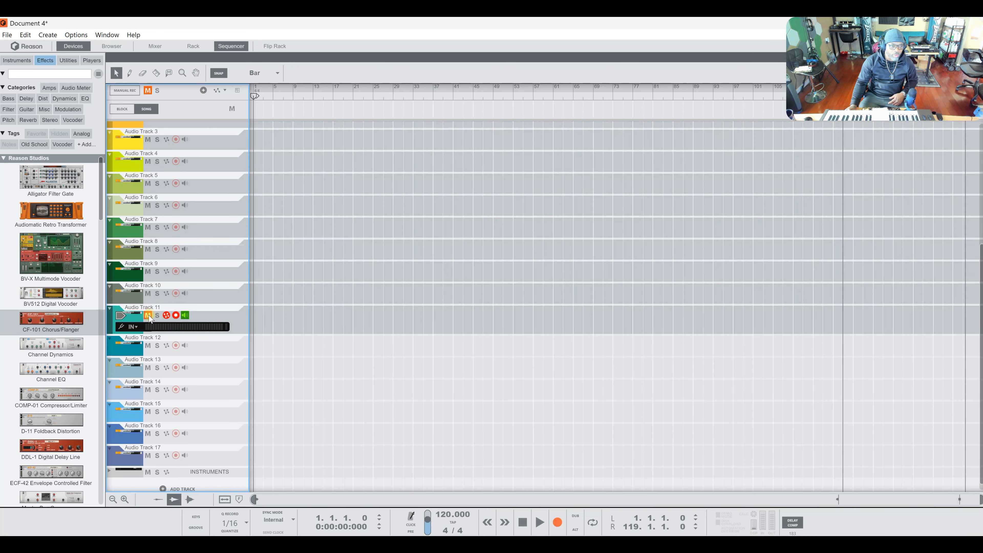
click(149, 316)
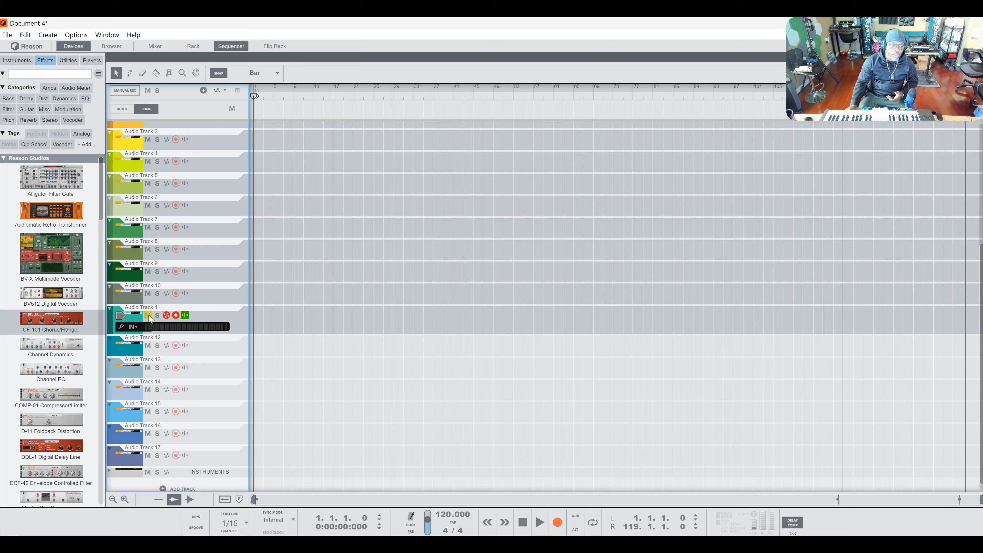
Step: Switch the sequencer mute and solo of Audio Track 3 on and off repeatedly while the tracks remain selected
click(147, 139)
click(147, 141)
click(146, 142)
click(148, 142)
click(157, 140)
click(156, 140)
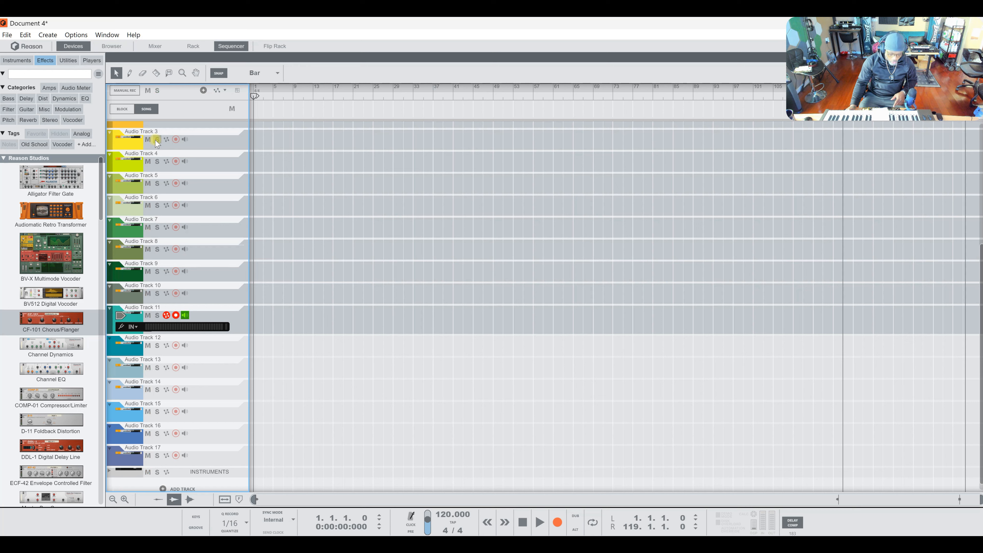
click(148, 140)
click(148, 140)
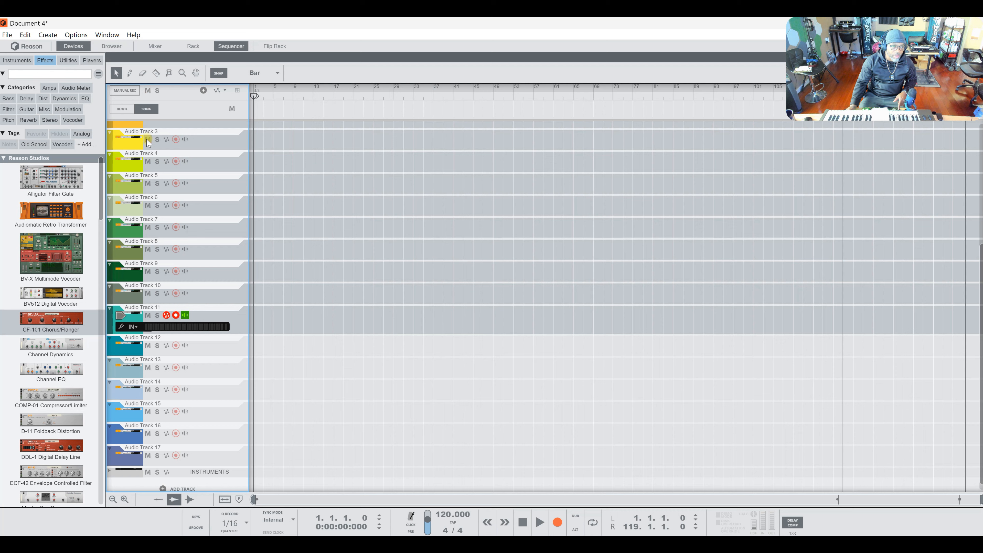
click(147, 141)
click(147, 140)
Step: Select only Audio Track 3 and mute Audio Tracks 3 through 15 one by one in the sequencer
click(207, 143)
click(148, 141)
click(148, 171)
click(148, 194)
click(149, 215)
click(149, 237)
click(149, 280)
click(149, 302)
click(148, 323)
click(148, 368)
click(148, 390)
click(148, 411)
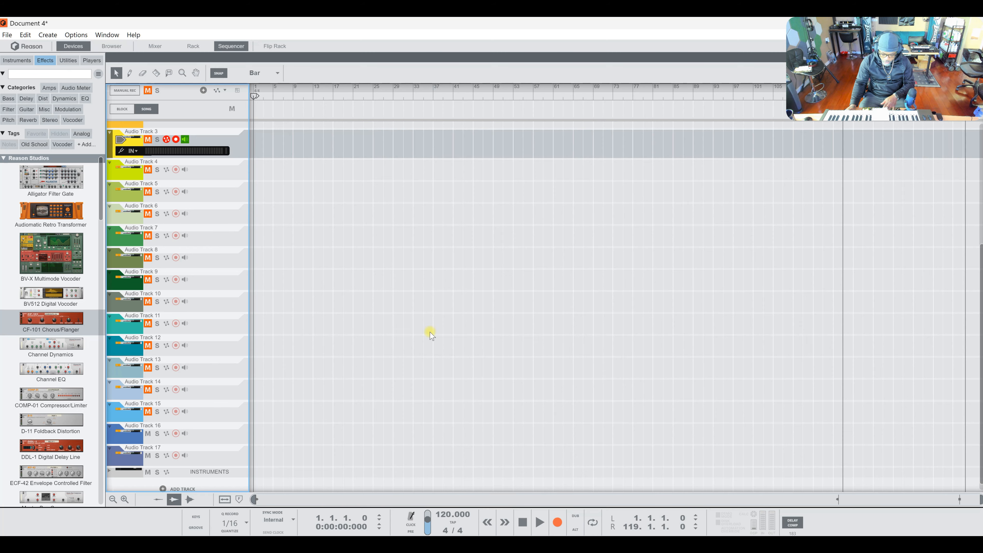
Step: Show the mixer's master section and try to clear all mutes with Mute All Off
key(F5)
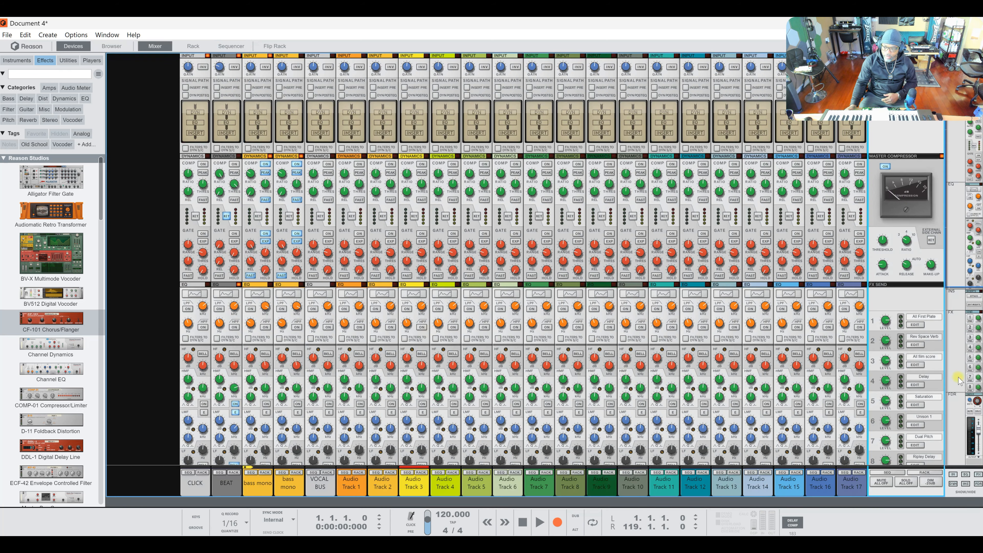
scroll(900, 397, down, 5)
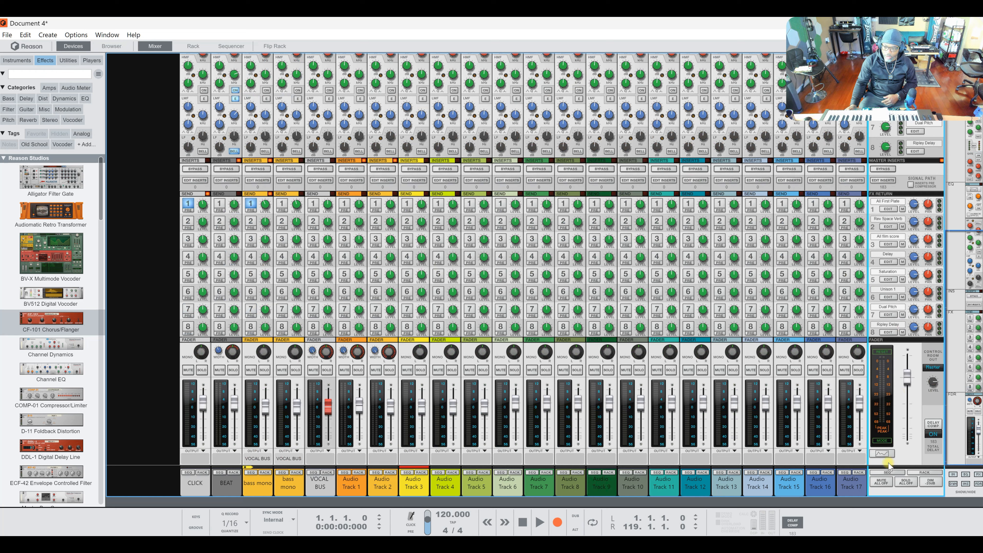
click(890, 482)
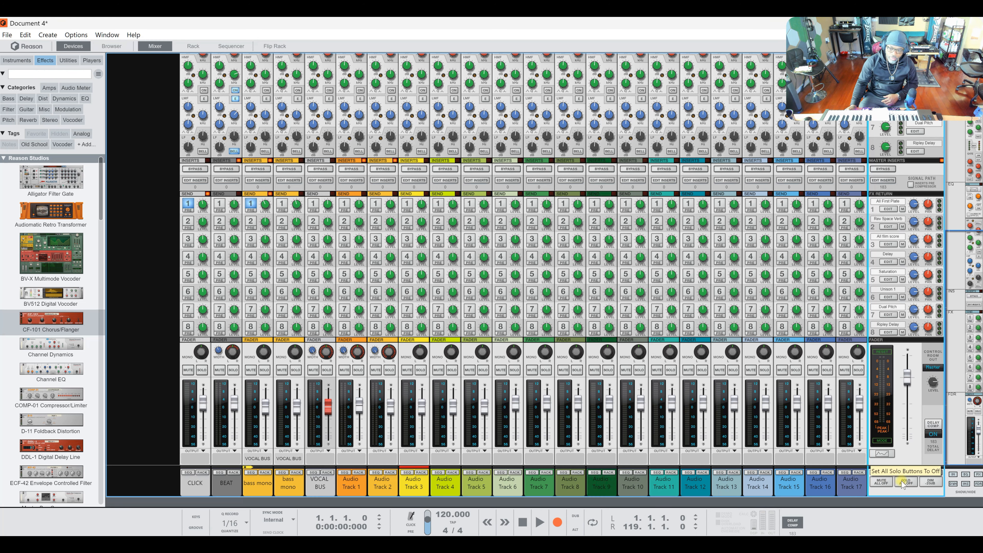
Step: Split the window between the mixer and the sequencer, and try the mixer's Mute All Off again
drag(828, 501, 828, 305)
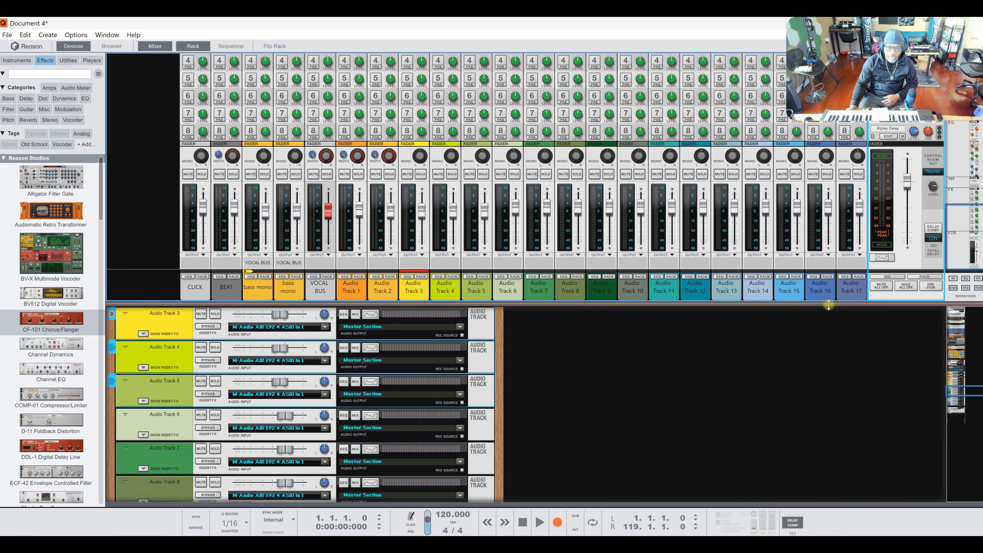
drag(770, 497, 775, 302)
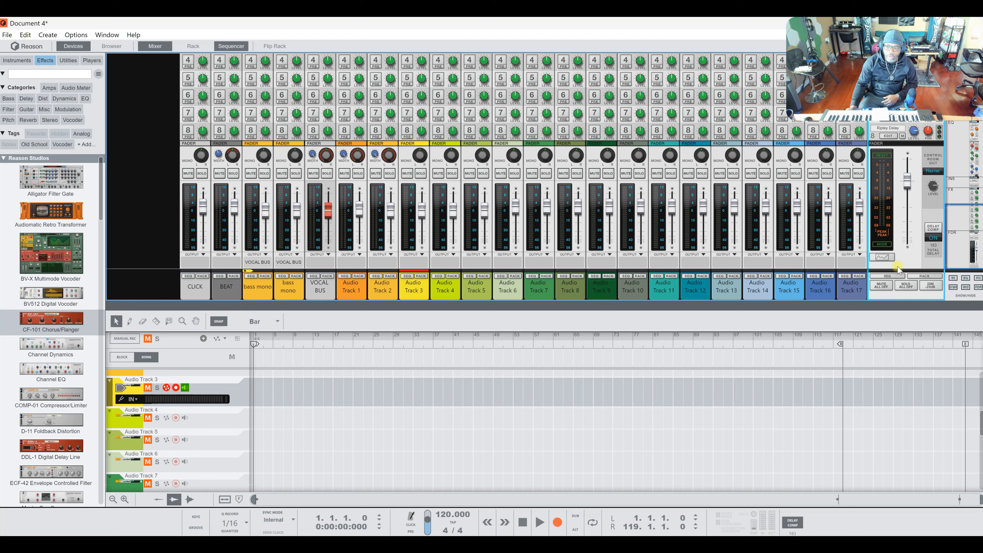
click(881, 285)
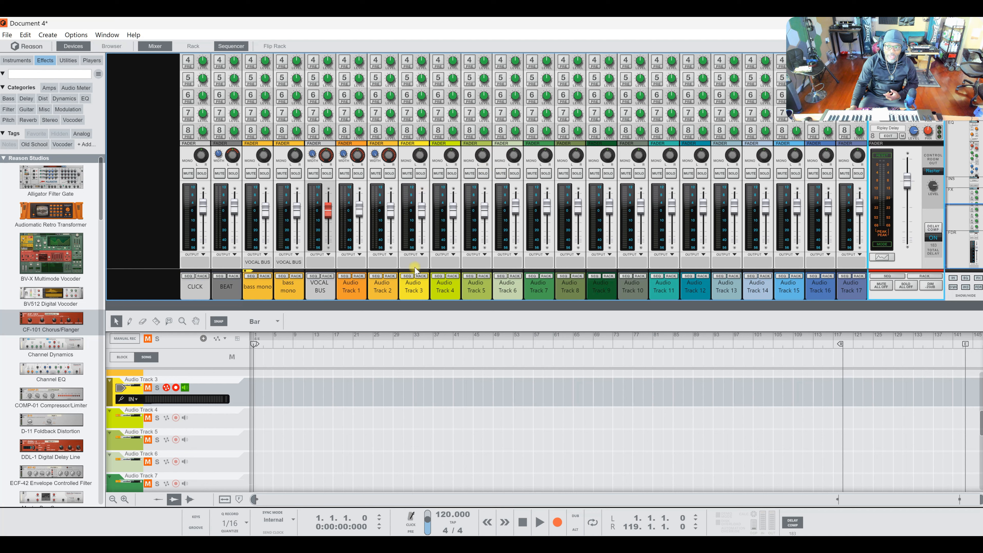
Step: Clear all track mutes in the sequencer at once and toggle Audio Track 3's sequencer mute on and off
click(146, 340)
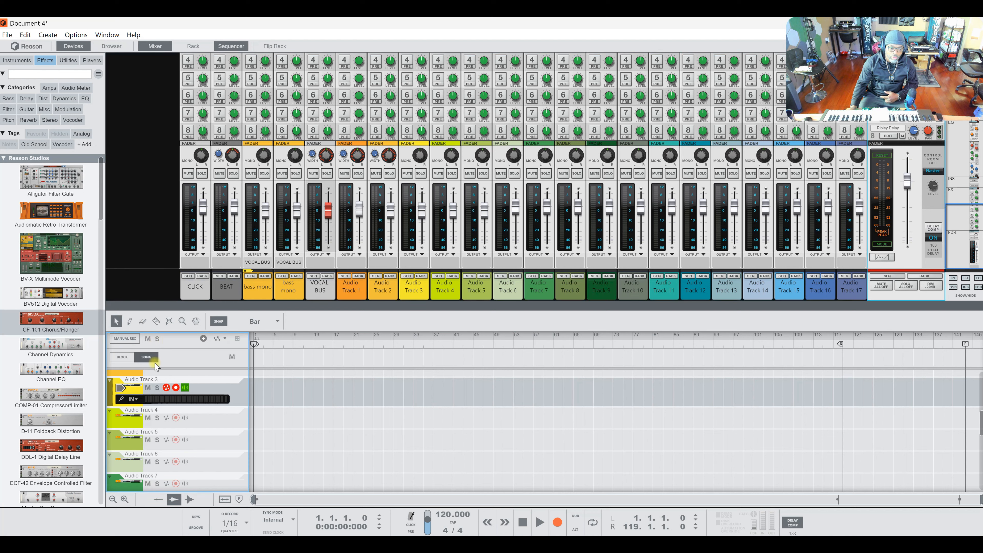
click(148, 388)
click(148, 388)
Step: Mute the mixer channels of Audio Tracks 1 through 5 and check the mute states in the sequencer track list
click(344, 173)
click(374, 174)
click(407, 174)
click(438, 174)
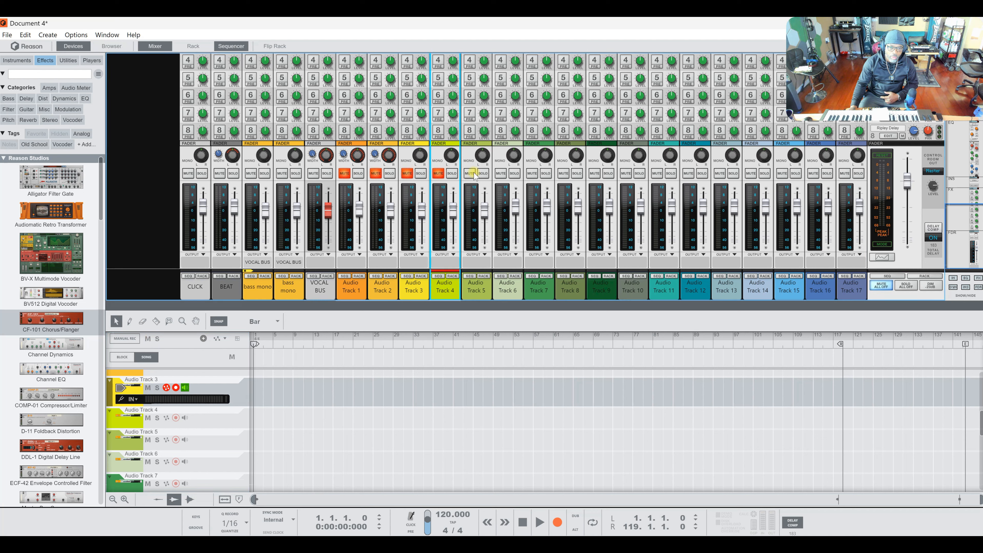
click(470, 174)
scroll(208, 405, up, 5)
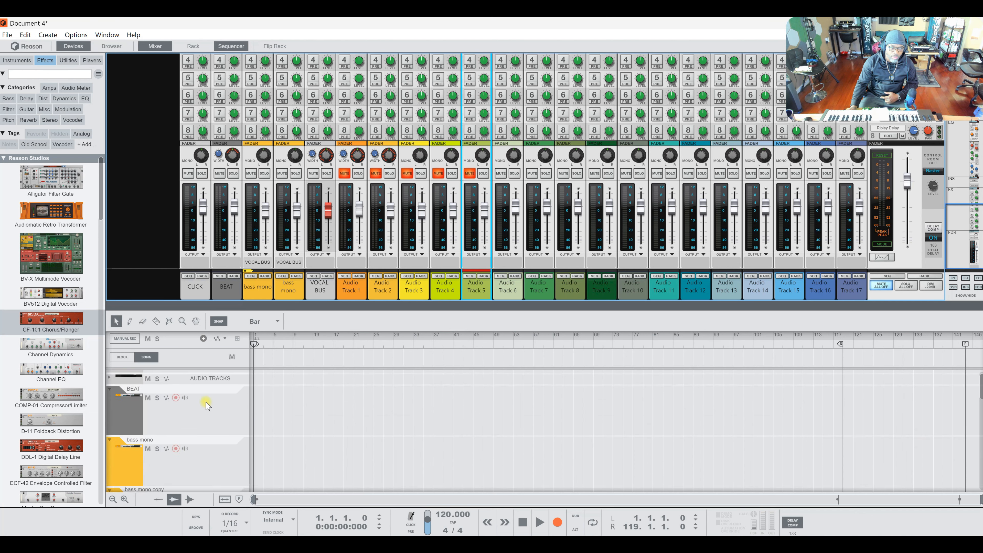
scroll(207, 405, down, 5)
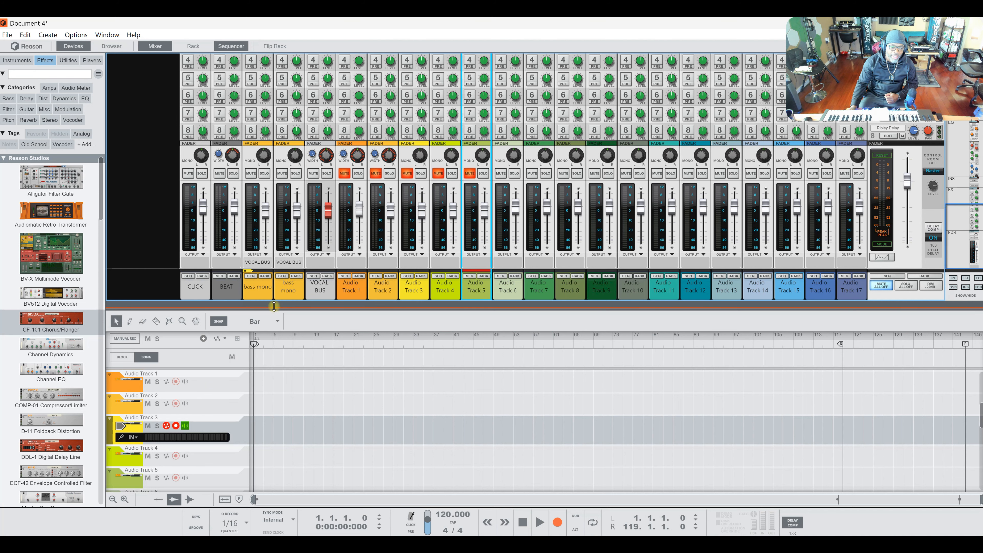
Step: Show the rack below the mixer and unmute the mixer channels of Audio Tracks 1 through 5
drag(274, 306, 258, 432)
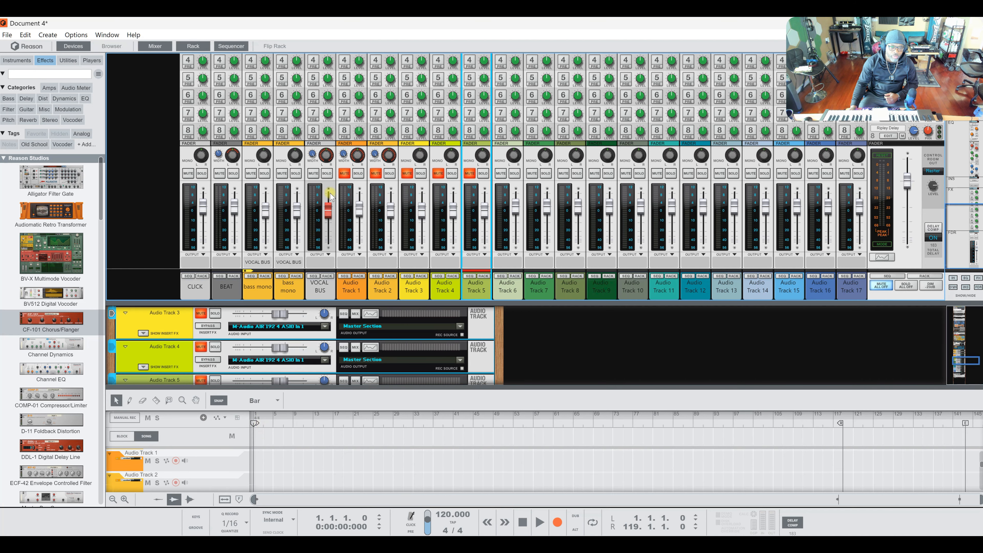
click(344, 174)
click(376, 173)
click(406, 173)
click(438, 174)
click(469, 174)
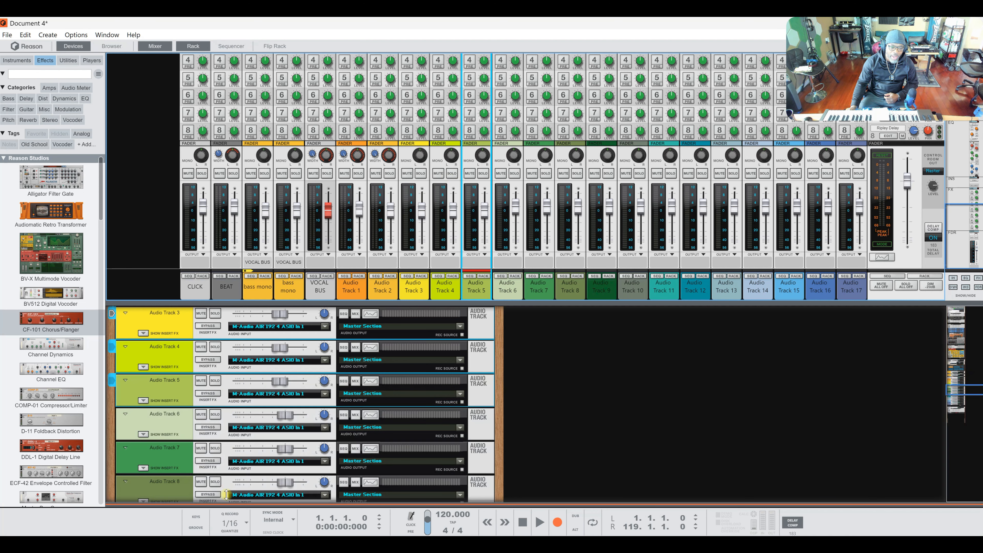
Step: Show the sequencer below the mixer and rack, and mute the mixer channels of Audio Tracks 1 through 3
drag(226, 495, 222, 358)
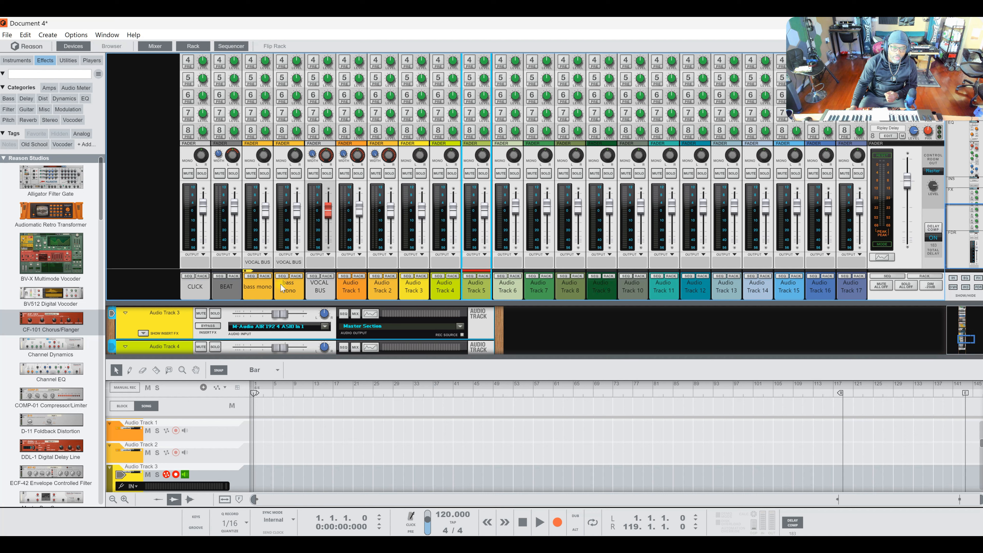
click(343, 174)
click(376, 174)
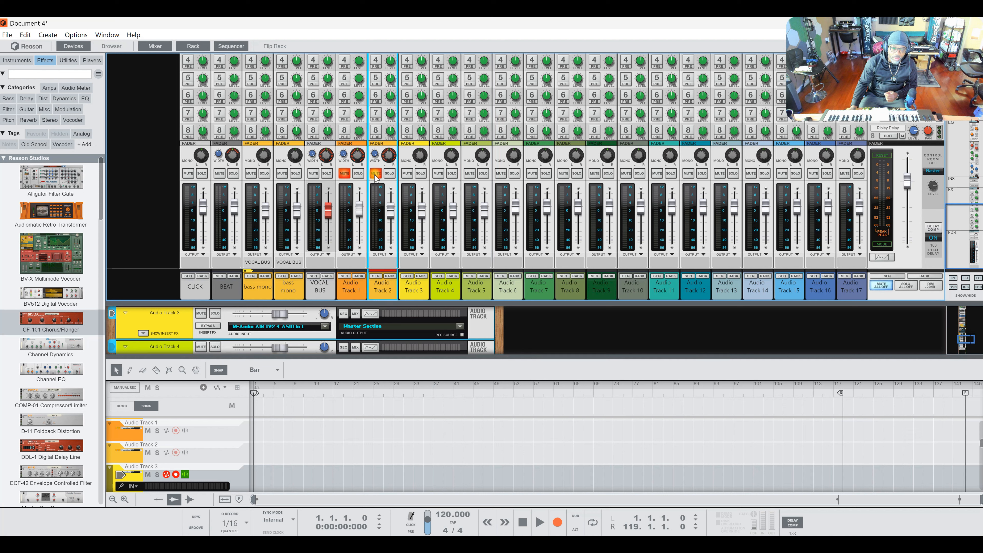
click(406, 174)
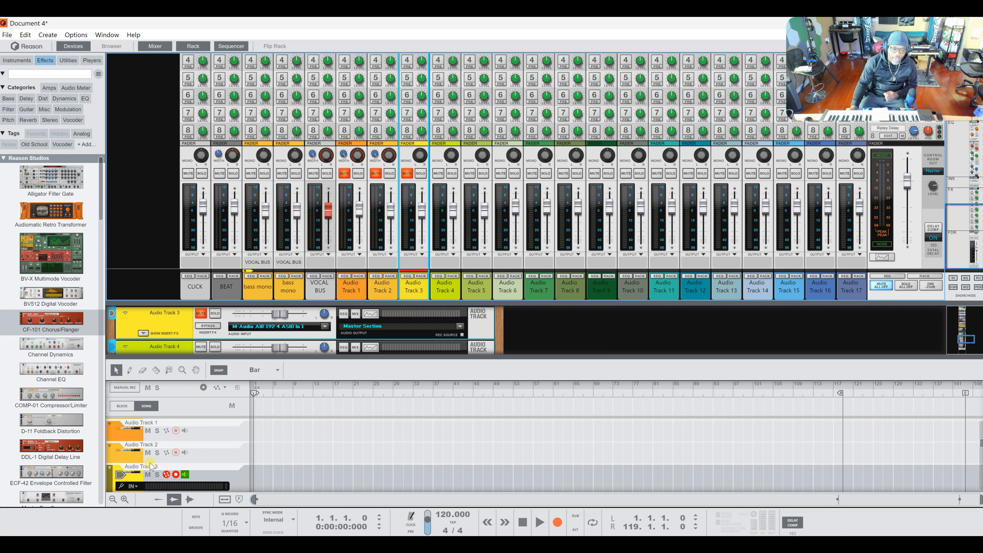
Step: Unmute the mixer channels of Audio Tracks 1 through 3 and disarm recording on Audio Track 3
click(375, 173)
click(406, 173)
click(345, 173)
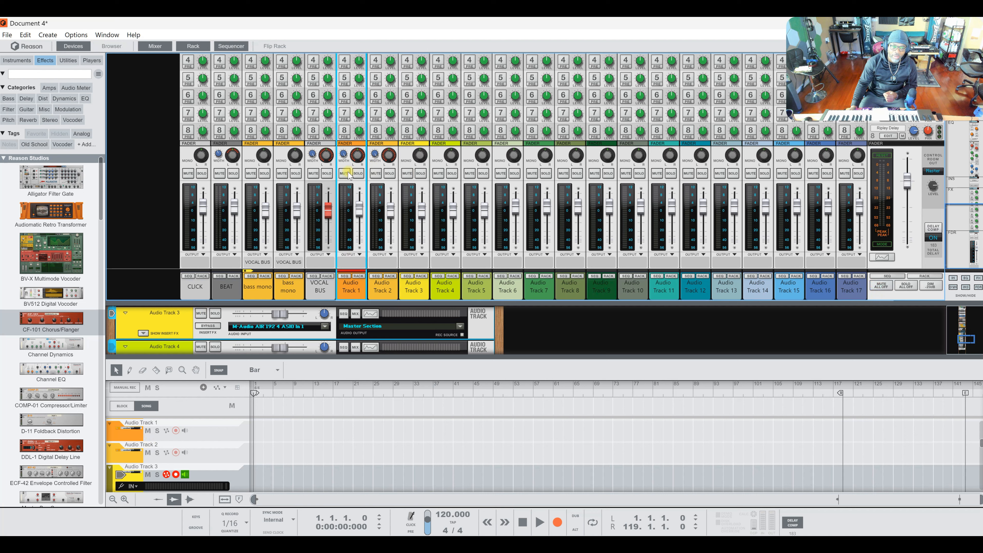
click(175, 475)
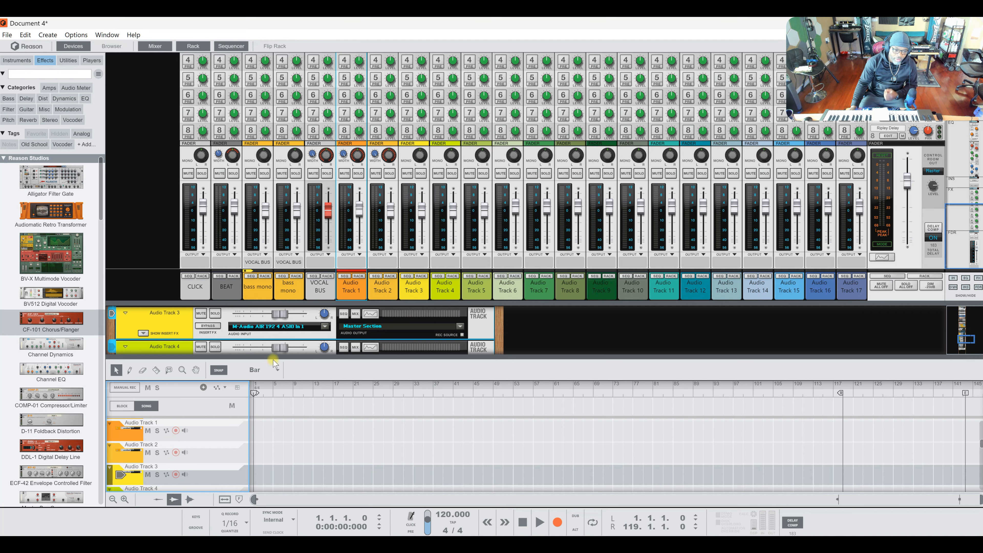
Step: Hide the sequencer, go to the empty slot at the end of the rack and look through the effect devices
drag(272, 356, 265, 504)
scroll(260, 455, down, 5)
scroll(258, 453, down, 8)
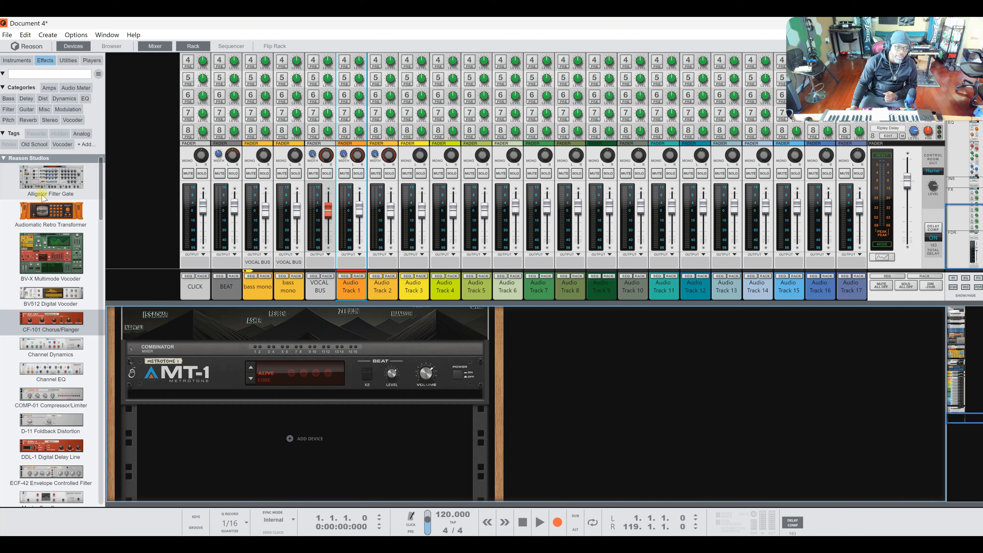
scroll(45, 238, down, 3)
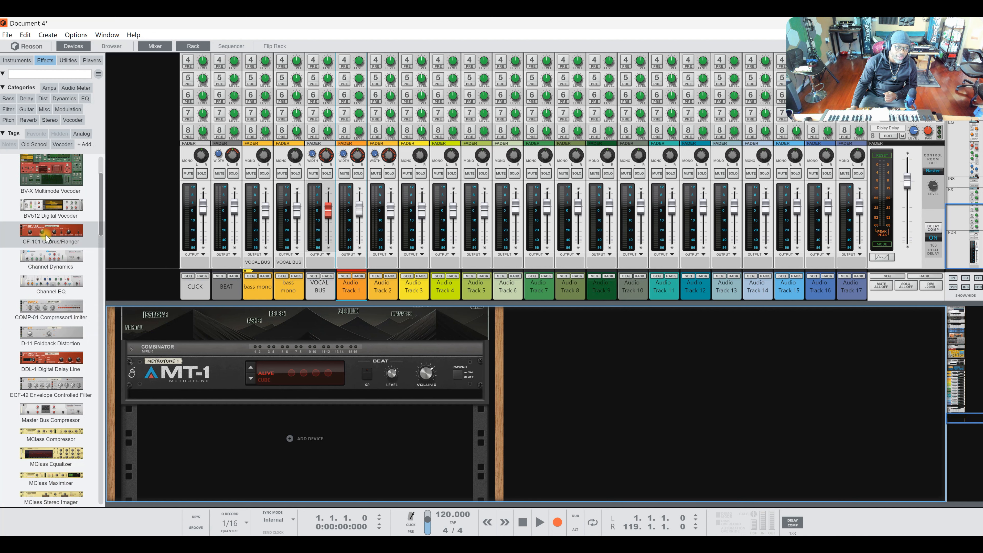
scroll(41, 238, down, 8)
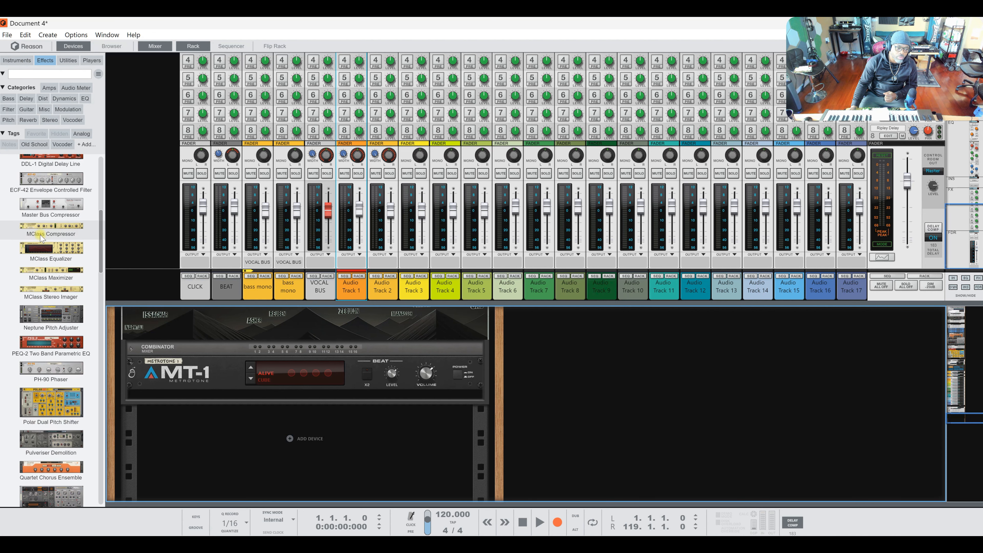
scroll(42, 238, up, 10)
Step: Load Acoustic Bass Rig.cmb from the Reason Factory Sound Bank's Combinator Patches, Bass, Acoustic Bass folder below the MT-1 in the rack
click(111, 46)
click(545, 118)
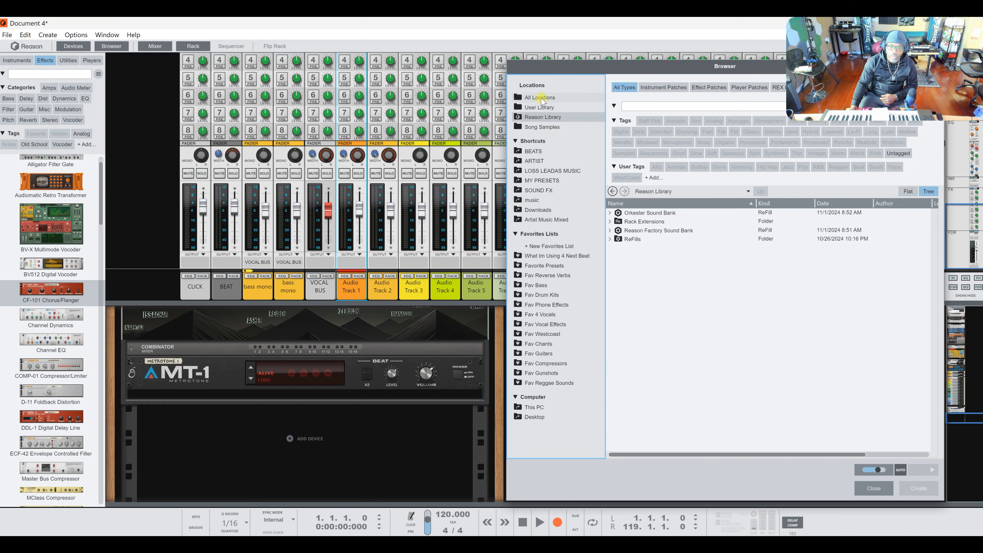
click(610, 230)
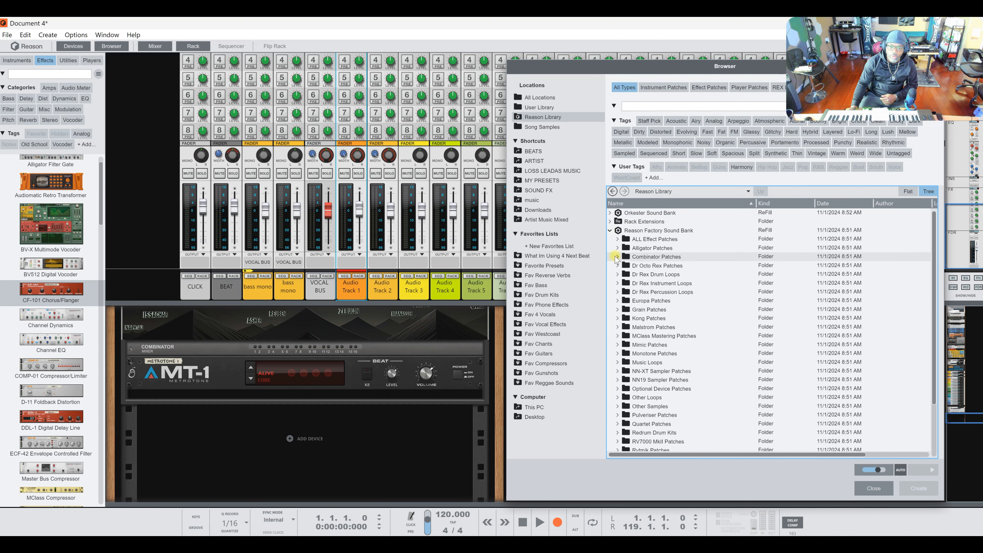
click(625, 265)
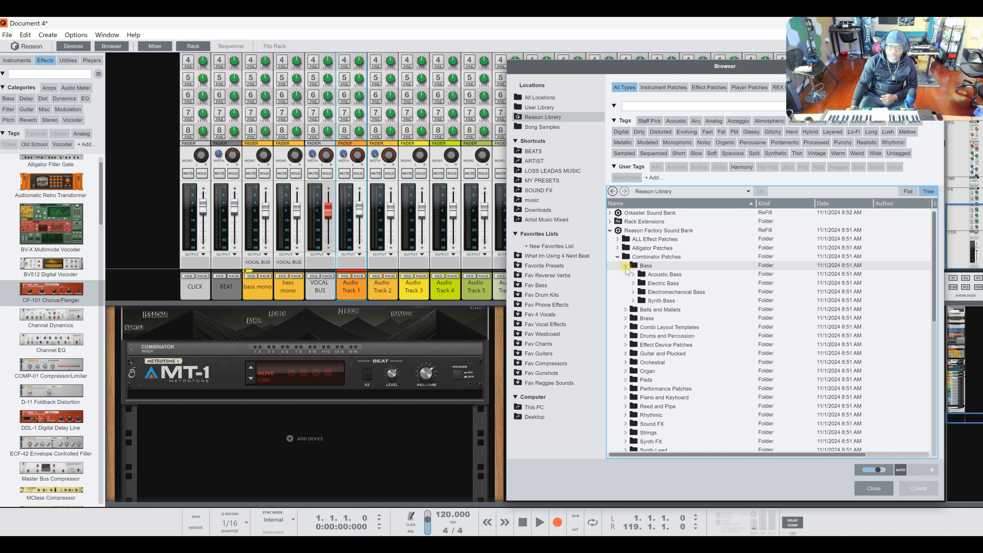
click(634, 274)
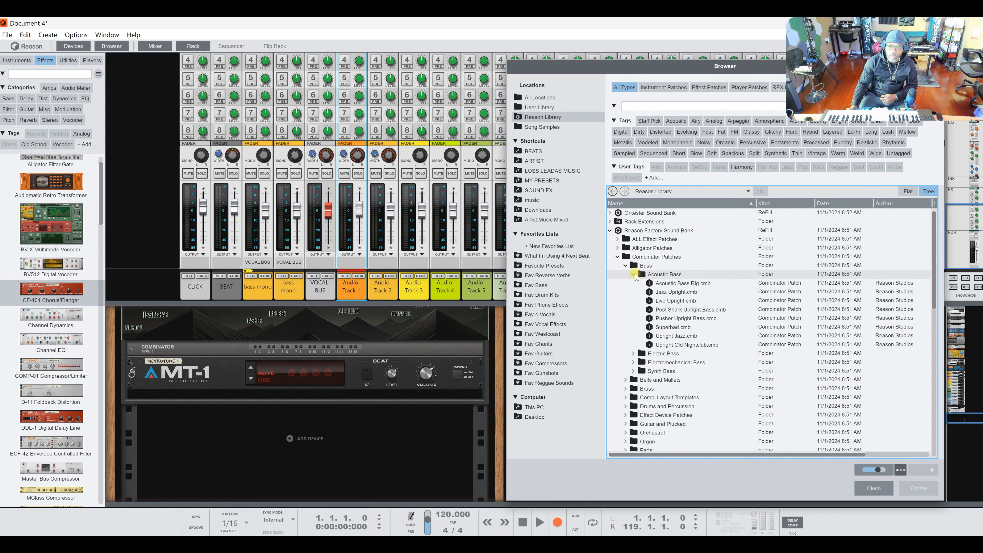
double_click(678, 283)
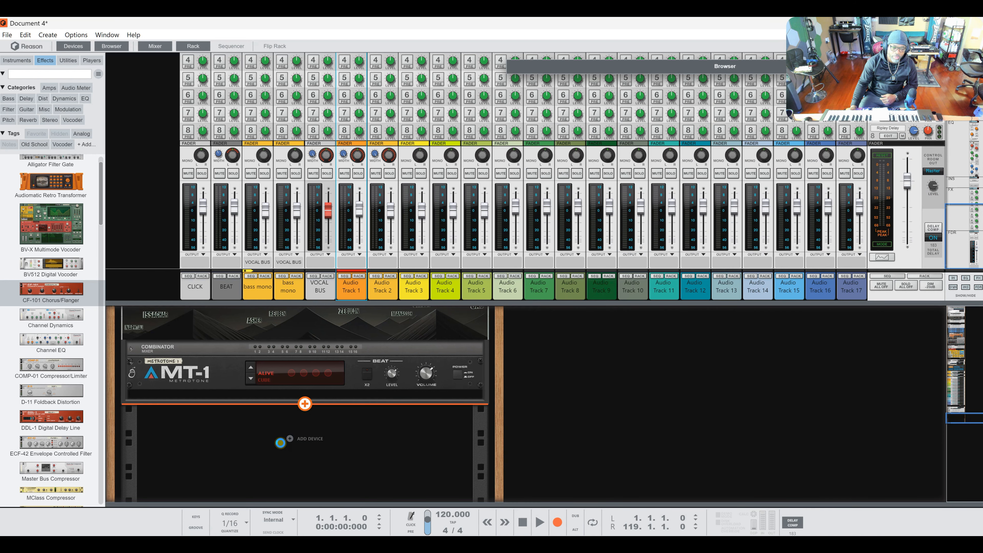
Step: Show the devices inside the Acoustic Bass Rig Combinator and close the patch browser
scroll(291, 426, down, 3)
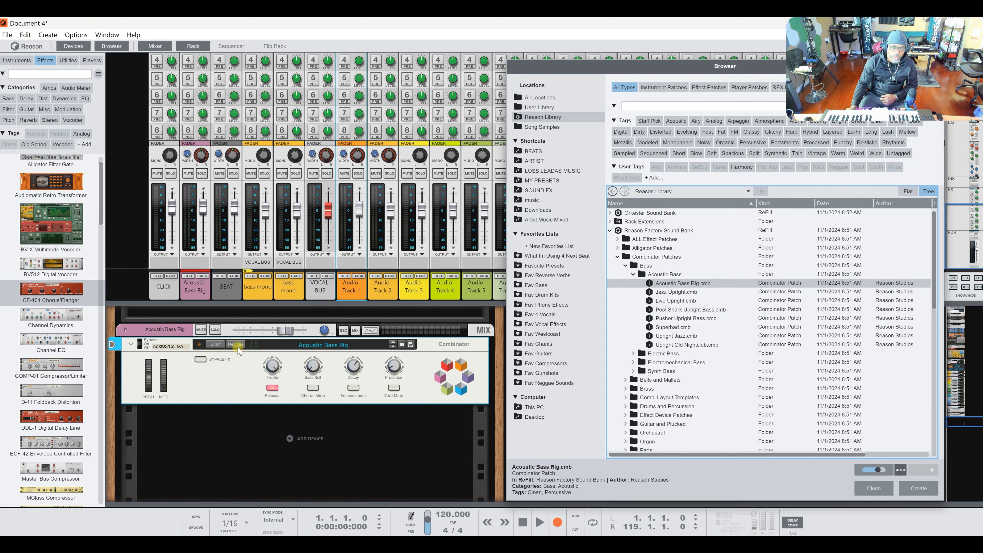
click(235, 344)
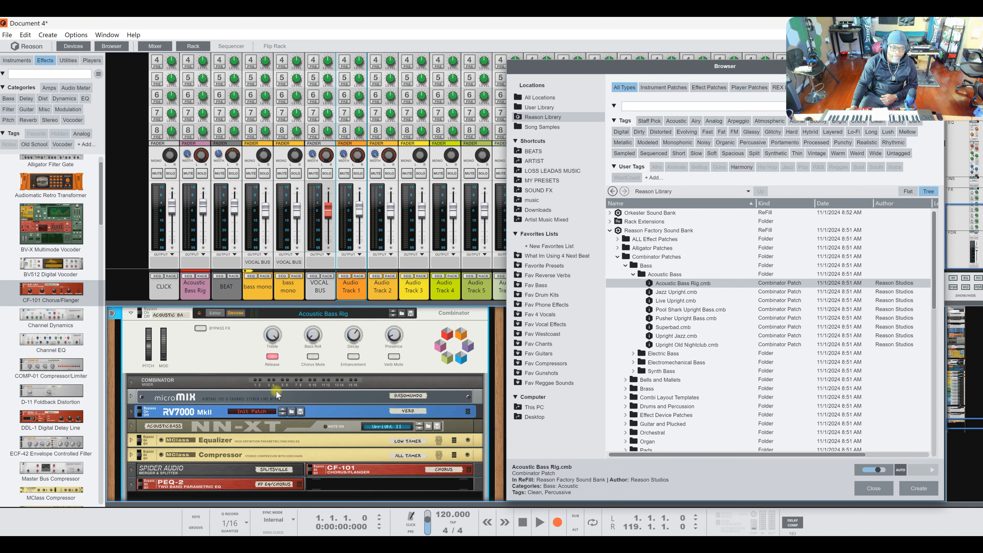
scroll(277, 392, down, 1)
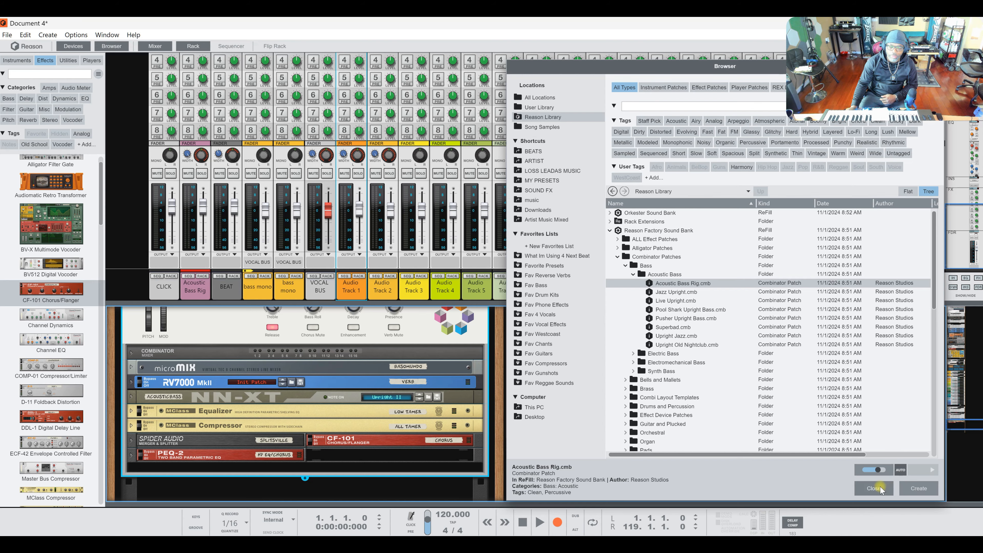
click(874, 488)
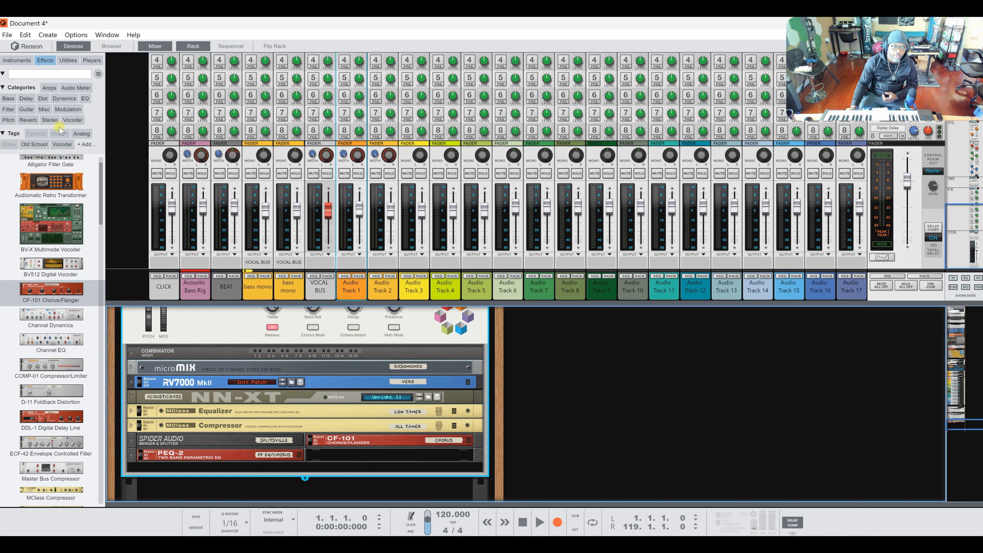
Step: Add an empty Combinator from the utility devices below the Acoustic Bass Rig and delete it with its track
click(68, 61)
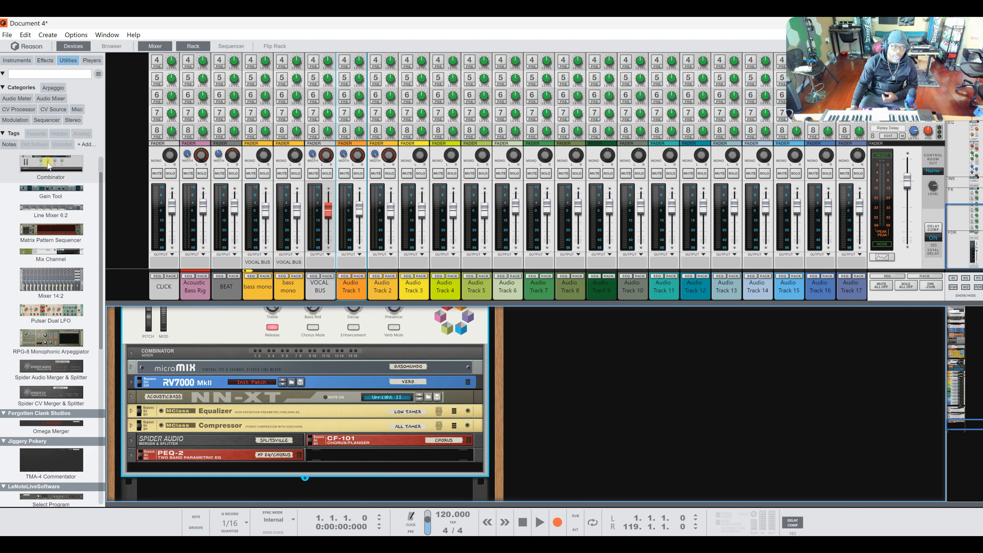
mouse_move(48, 166)
mouse_down()
mouse_move(213, 484)
mouse_move(218, 441)
mouse_up()
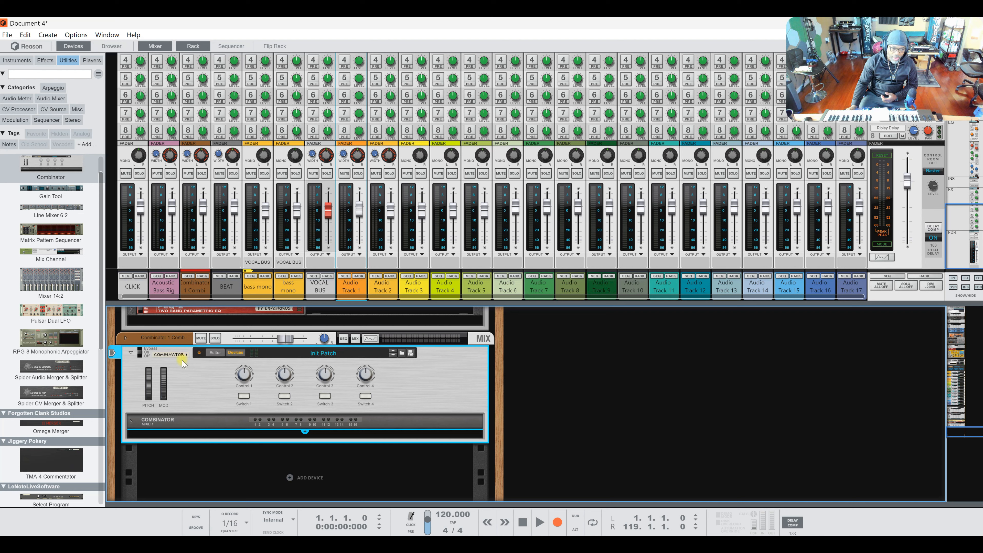
click(175, 344)
key(Delete)
key(Return)
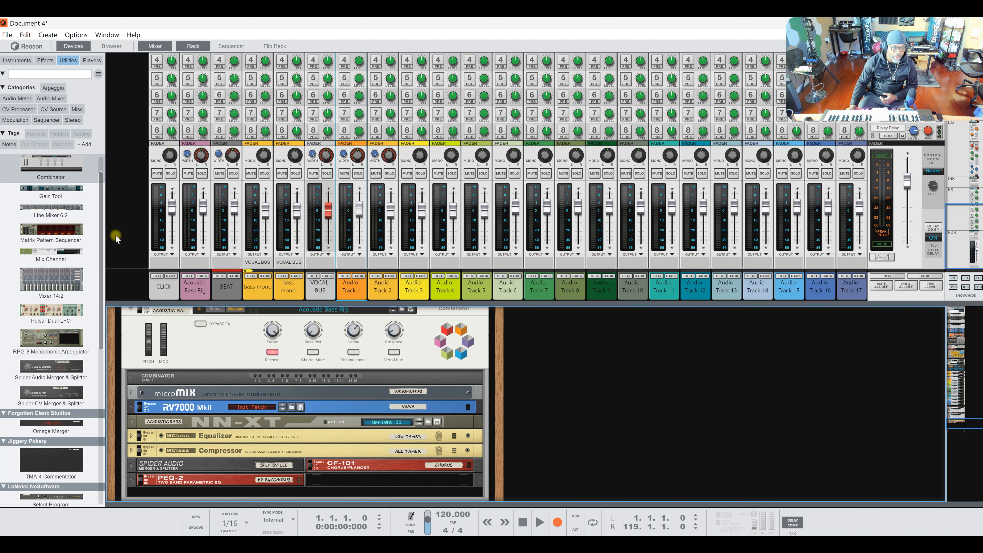
Step: Select all devices inside the Acoustic Bass Rig, from the microMIX through the PEQ-2, and try to combine them
click(49, 166)
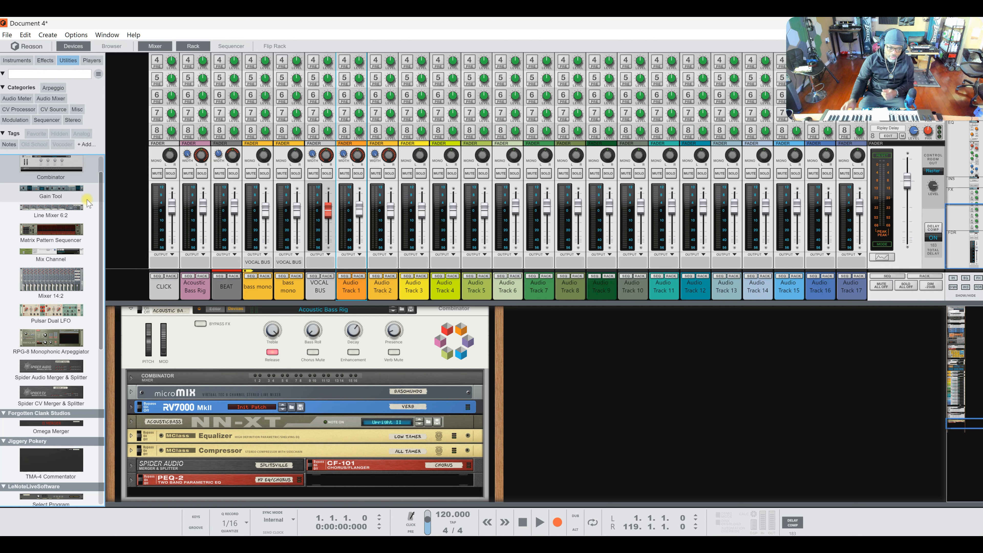
mouse_move(64, 167)
mouse_down()
mouse_move(148, 279)
mouse_move(250, 501)
mouse_move(271, 364)
mouse_move(278, 418)
mouse_move(259, 495)
mouse_move(275, 496)
mouse_move(73, 168)
mouse_up()
scroll(218, 387, down, 2)
scroll(218, 387, up, 1)
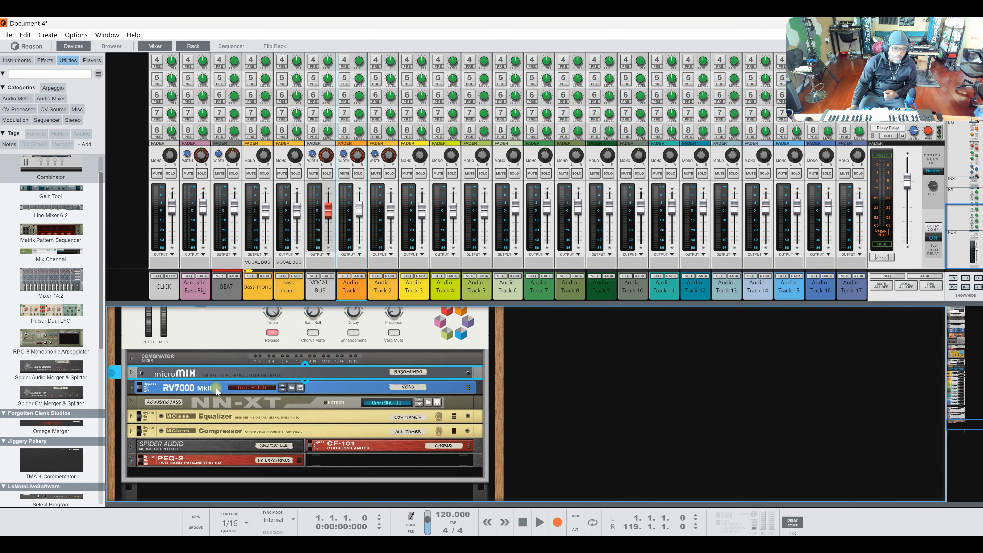
shift+click(225, 458)
right_click(226, 458)
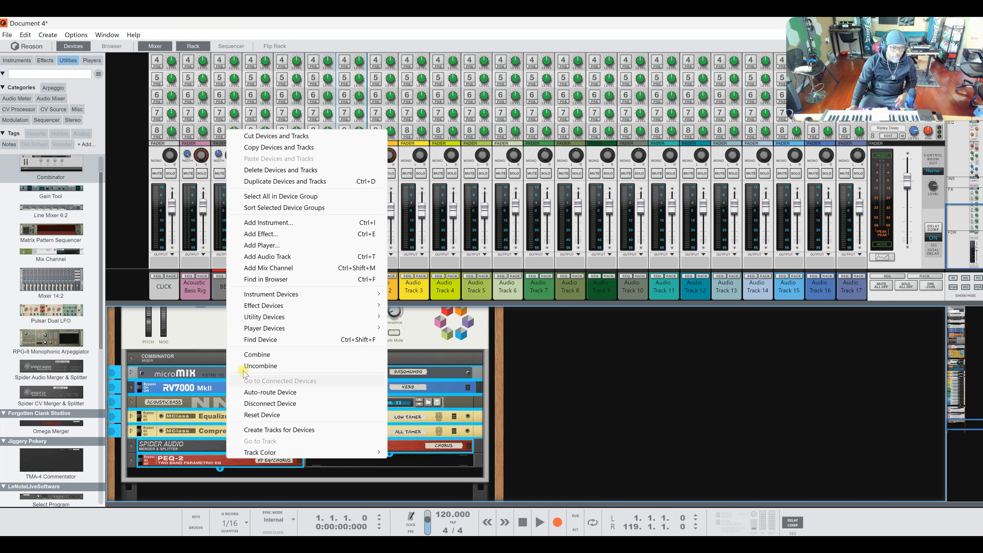
click(257, 354)
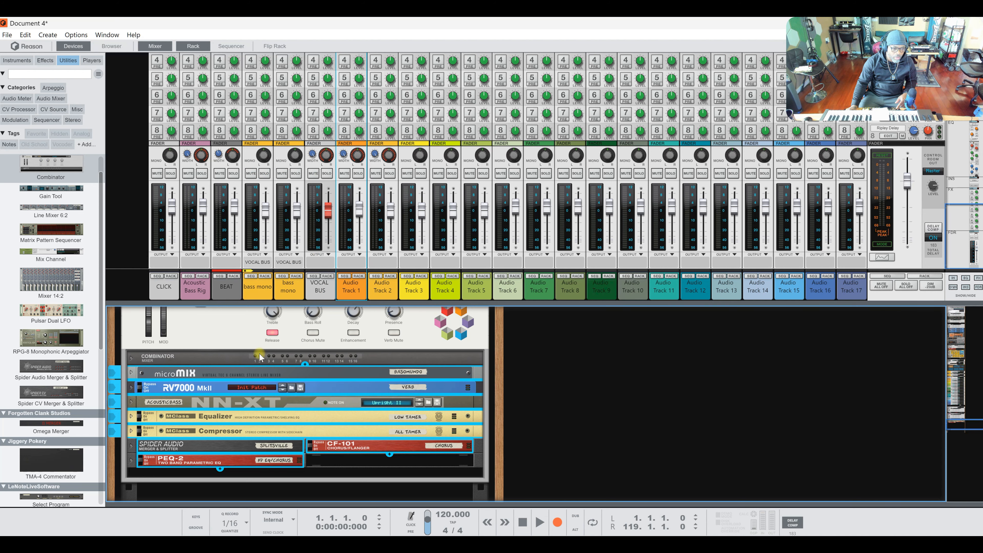
Step: Try to uncombine the selected devices inside the Acoustic Bass Rig and check the Combinator from its header to its last device
scroll(259, 355, down, 1)
scroll(260, 355, up, 4)
scroll(259, 354, down, 4)
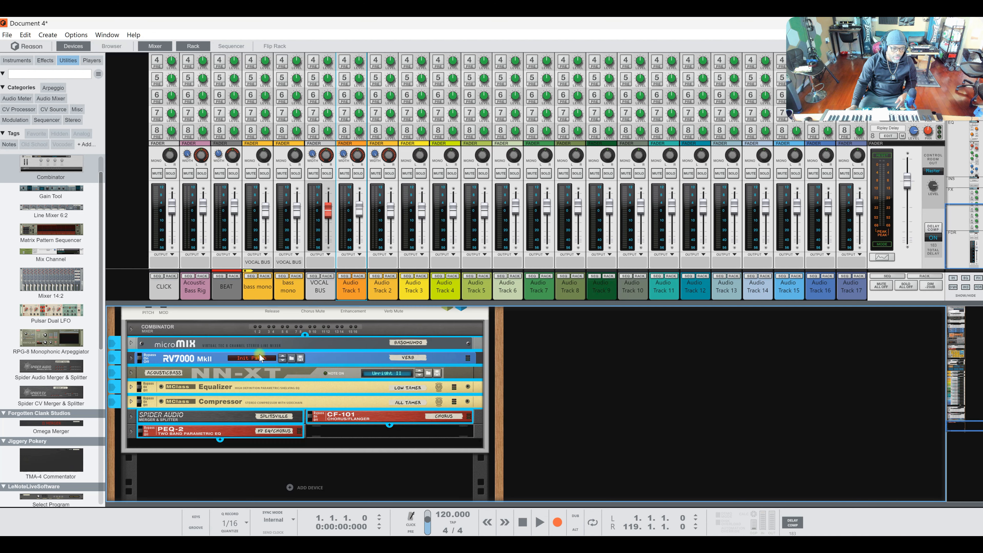
right_click(227, 432)
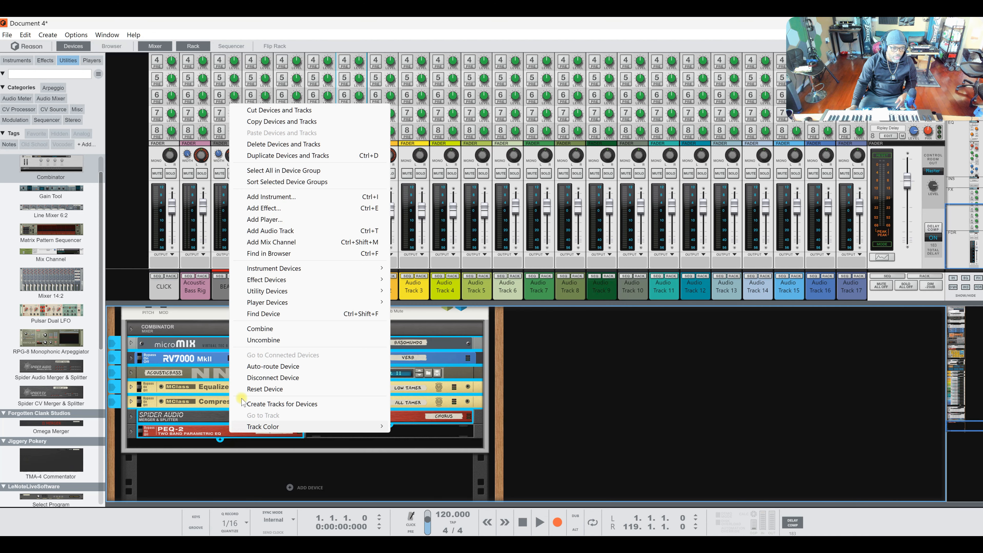
click(264, 340)
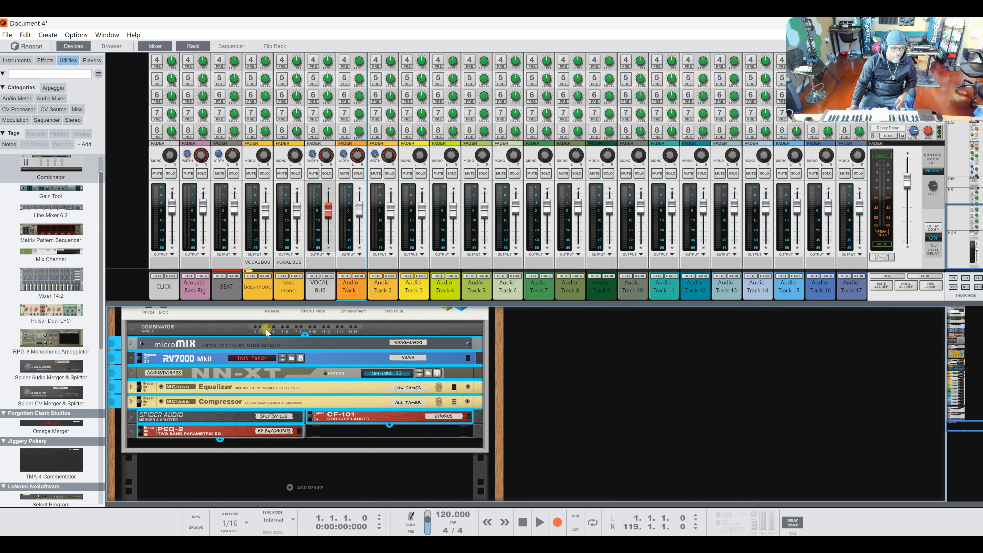
scroll(240, 371, up, 5)
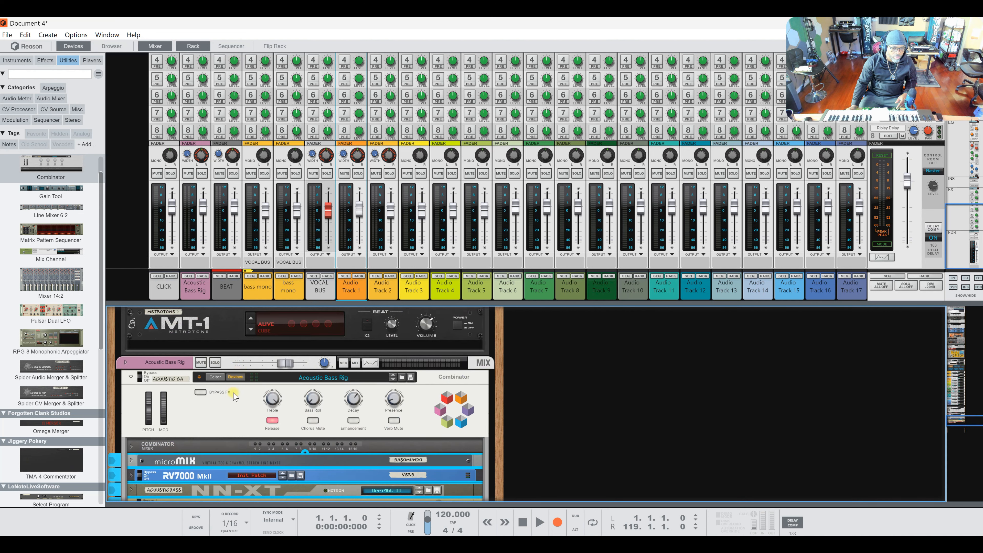
scroll(234, 395, down, 4)
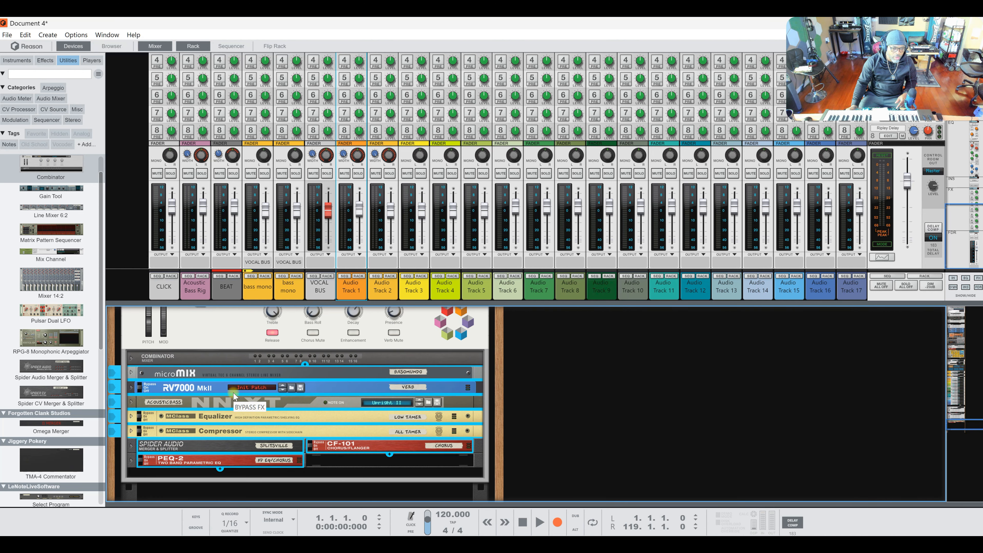
scroll(234, 396, down, 4)
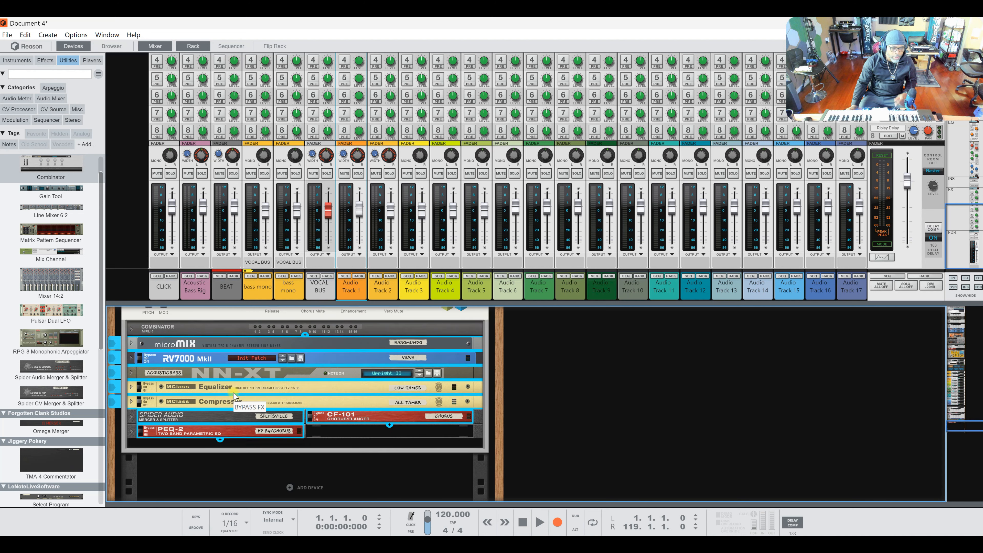